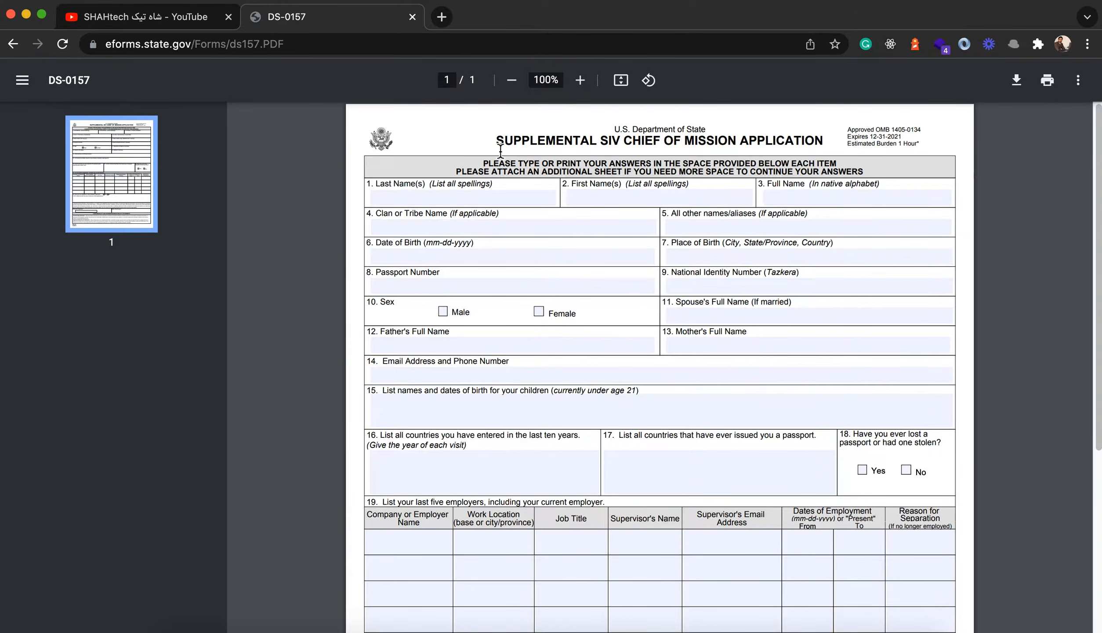
Step: Select the DS-0157 form title and click through the Father's, Mother's and email fields
left_click_drag(496, 140, 785, 141)
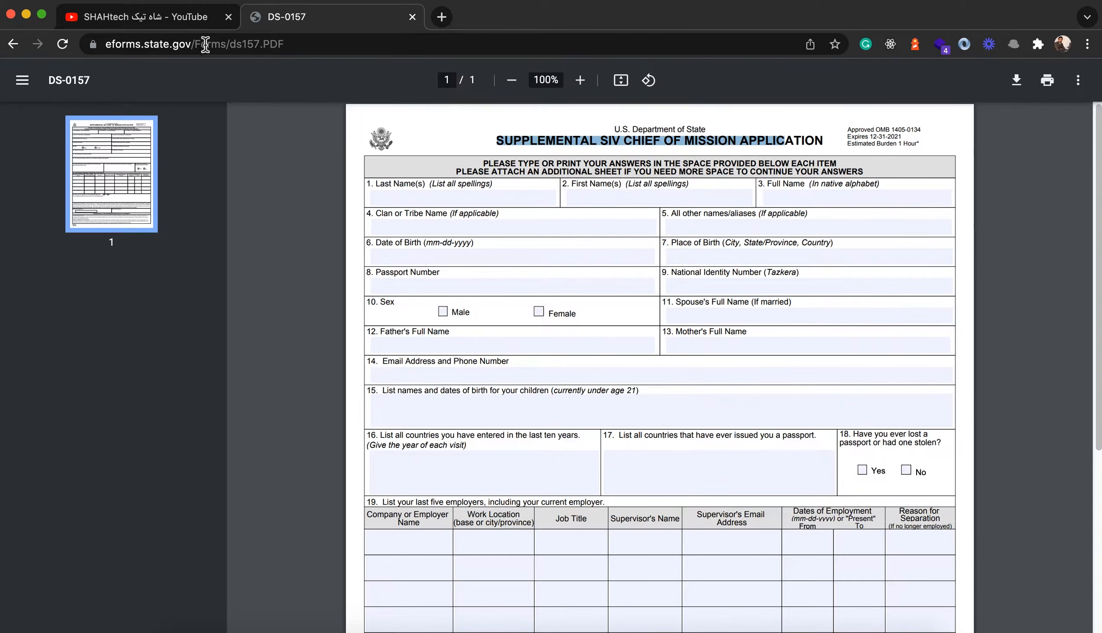
left_click(145, 17)
scroll(549, 318, "down", 10)
scroll(549, 318, "up", 10)
left_click(345, 21)
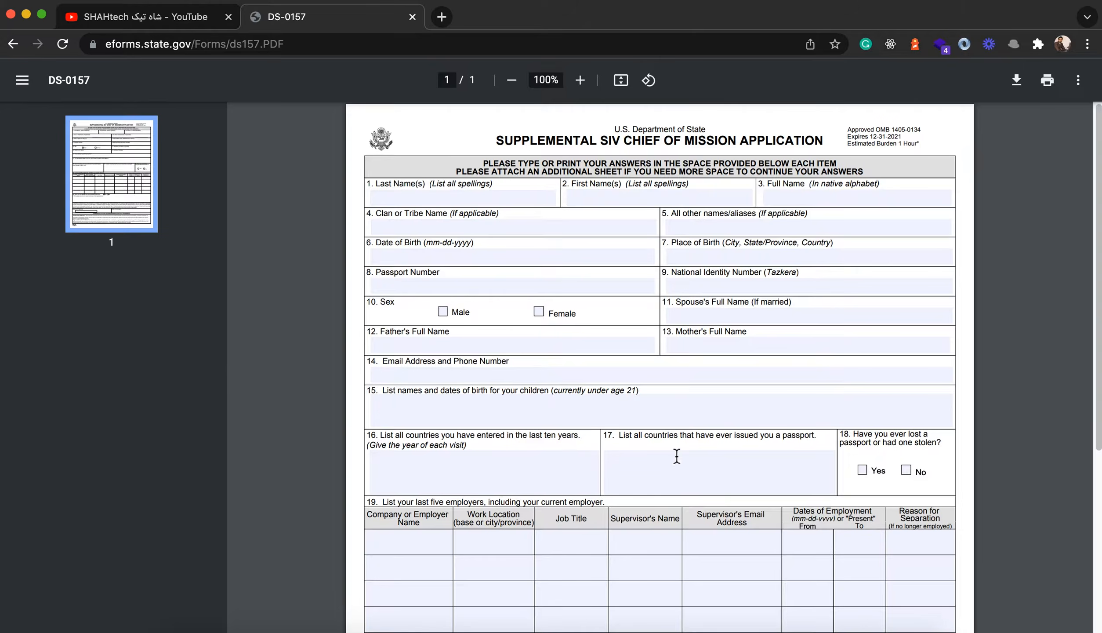
left_click(489, 349)
left_click(791, 348)
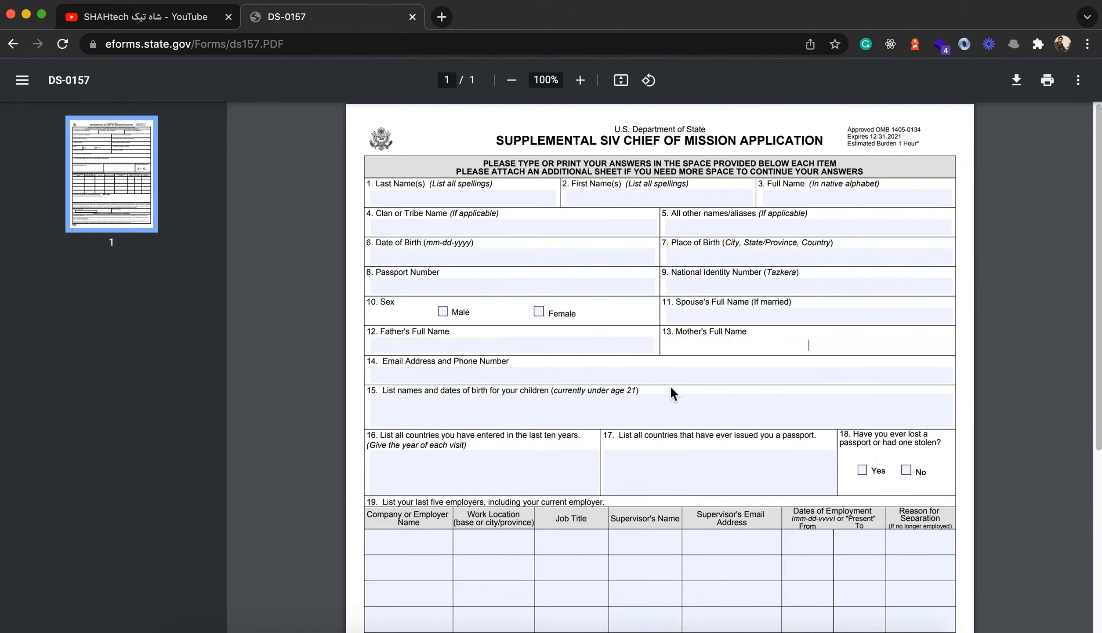
left_click(658, 377)
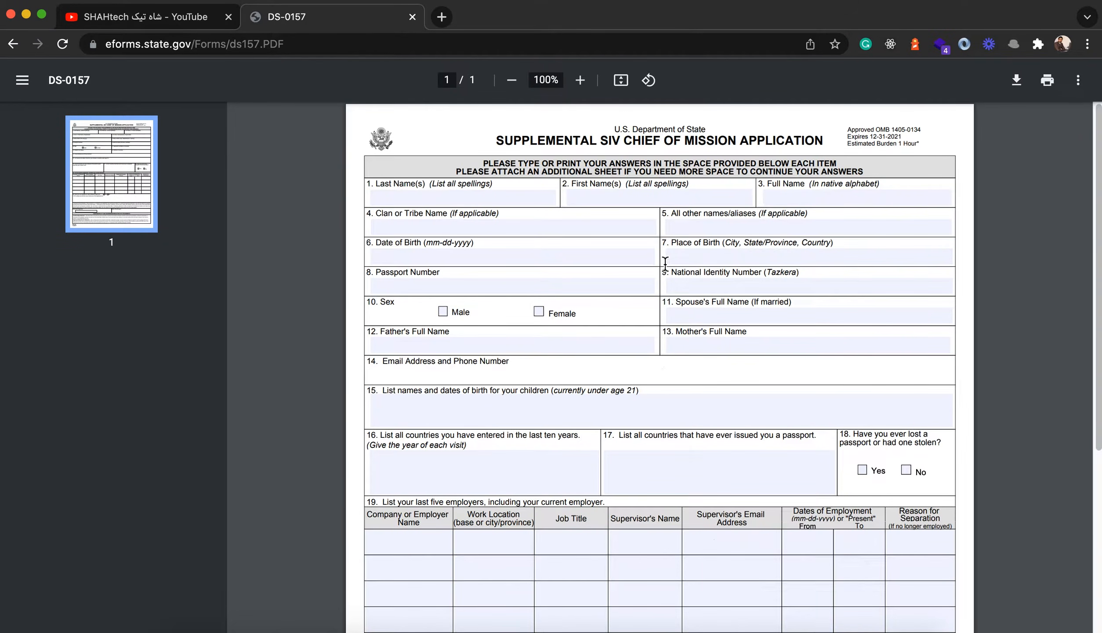
Step: Browse the YouTube channel's Uploads row, then return to the DS-0157 form tab
left_click(136, 18)
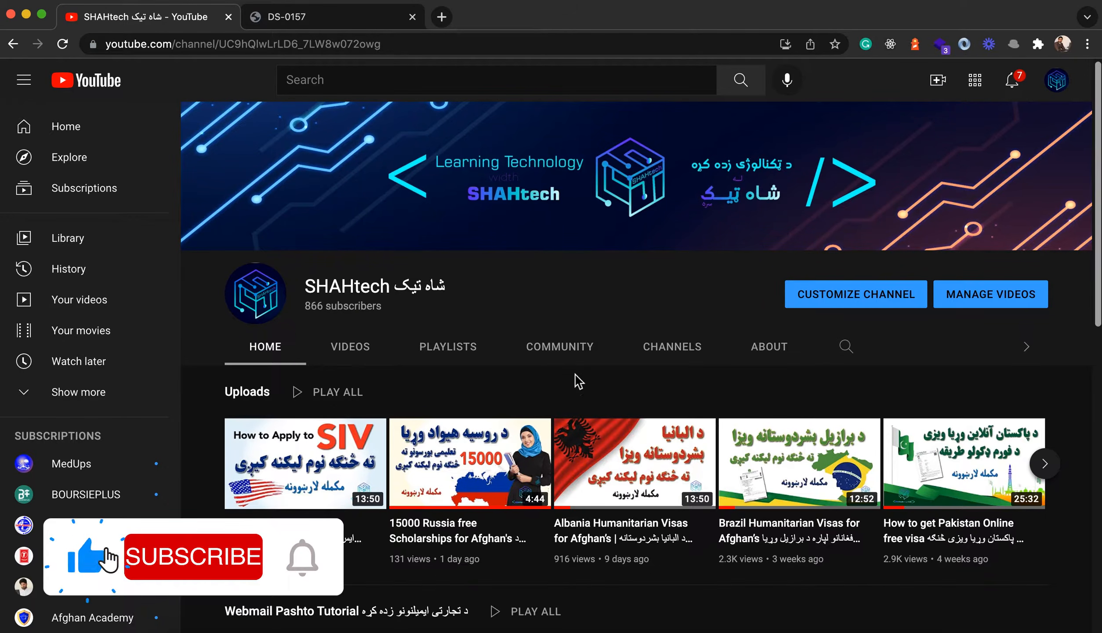
left_click(331, 17)
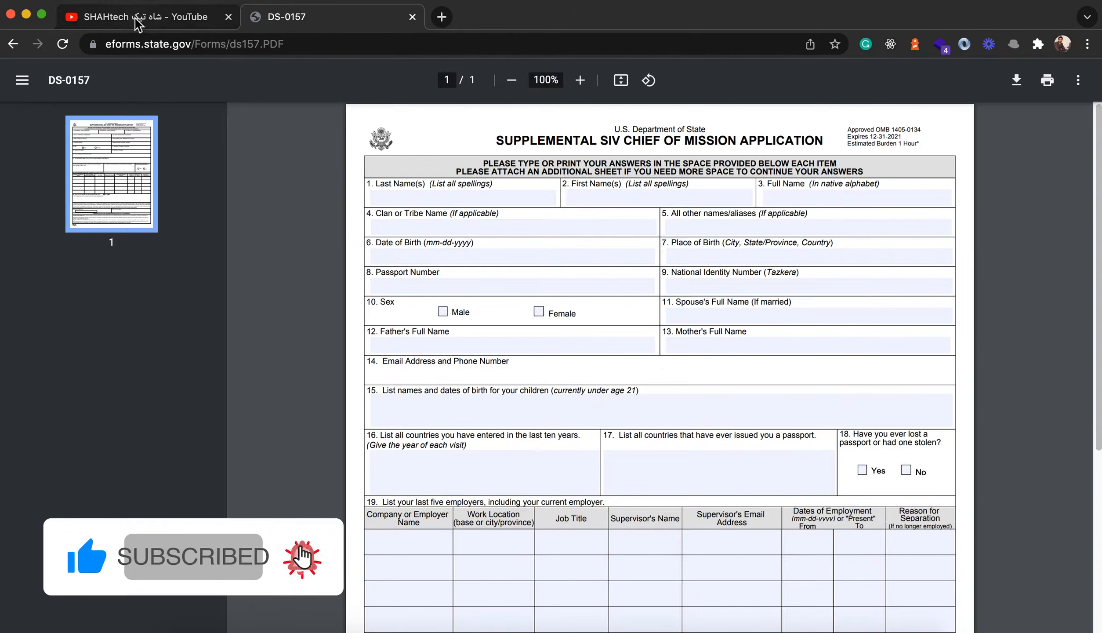
left_click(176, 17)
left_click(1044, 463)
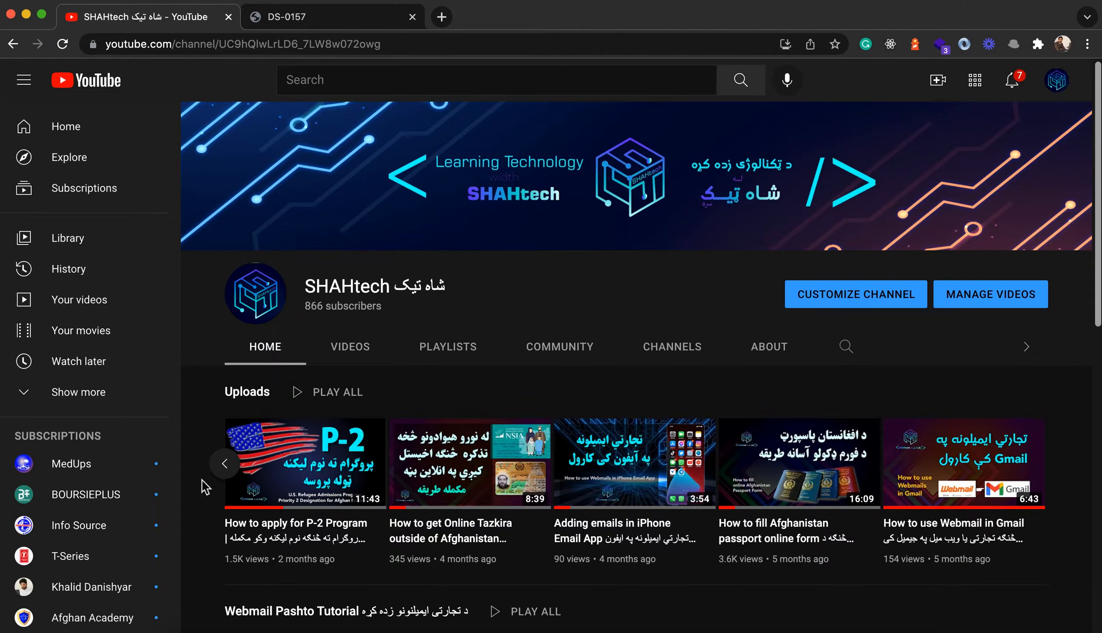
left_click(224, 467)
left_click(225, 467)
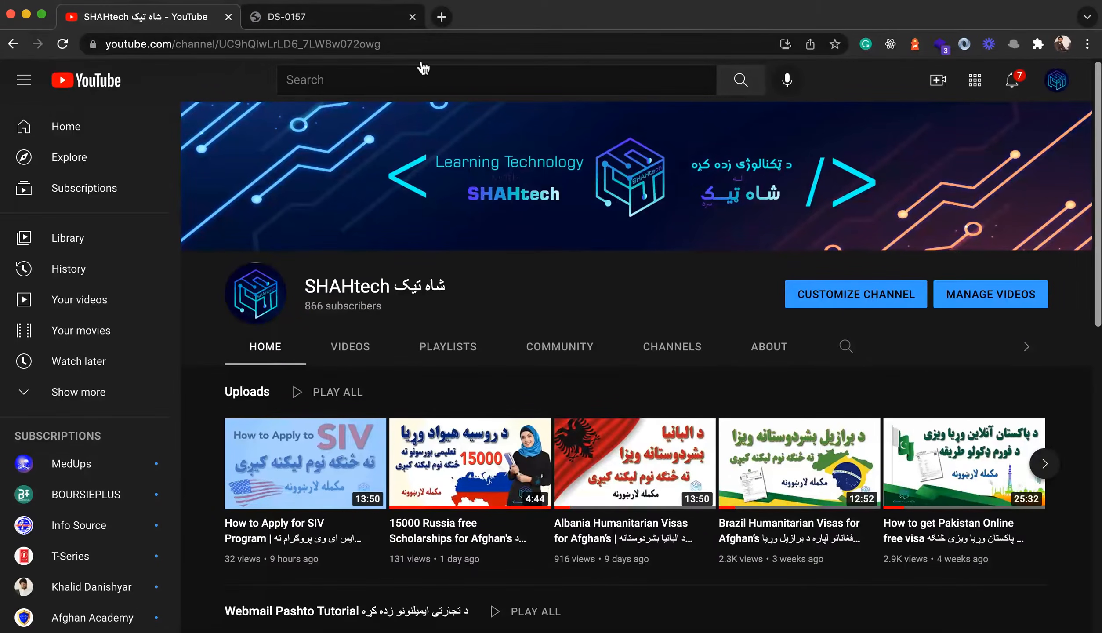
left_click(325, 19)
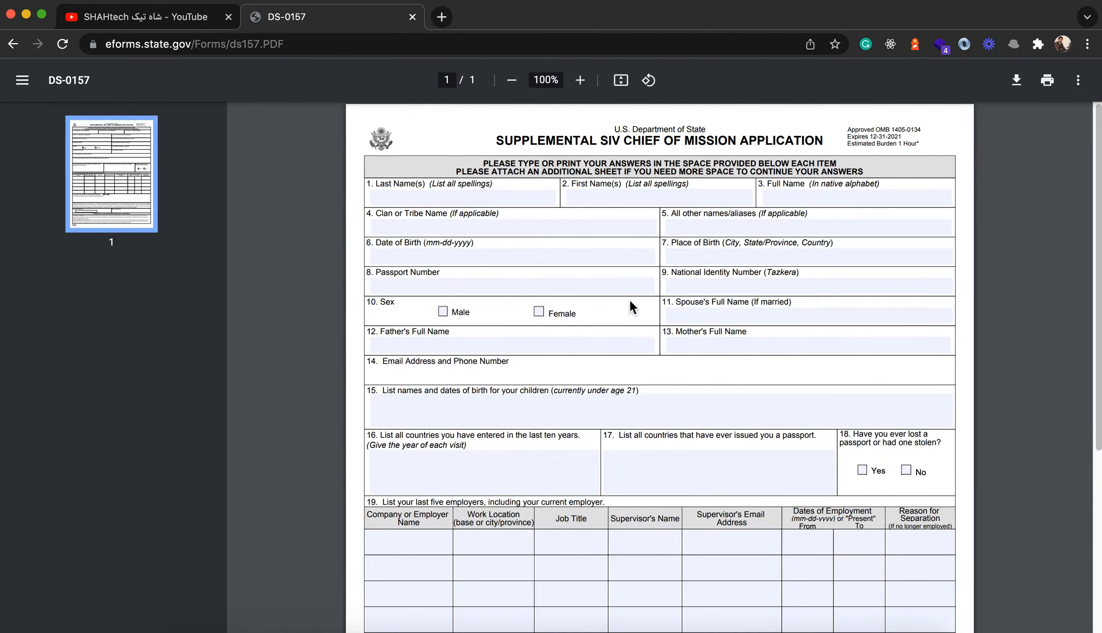
Step: Search Google for 'ds157' in a new tab and open the eforms.state.gov result
left_click(442, 17)
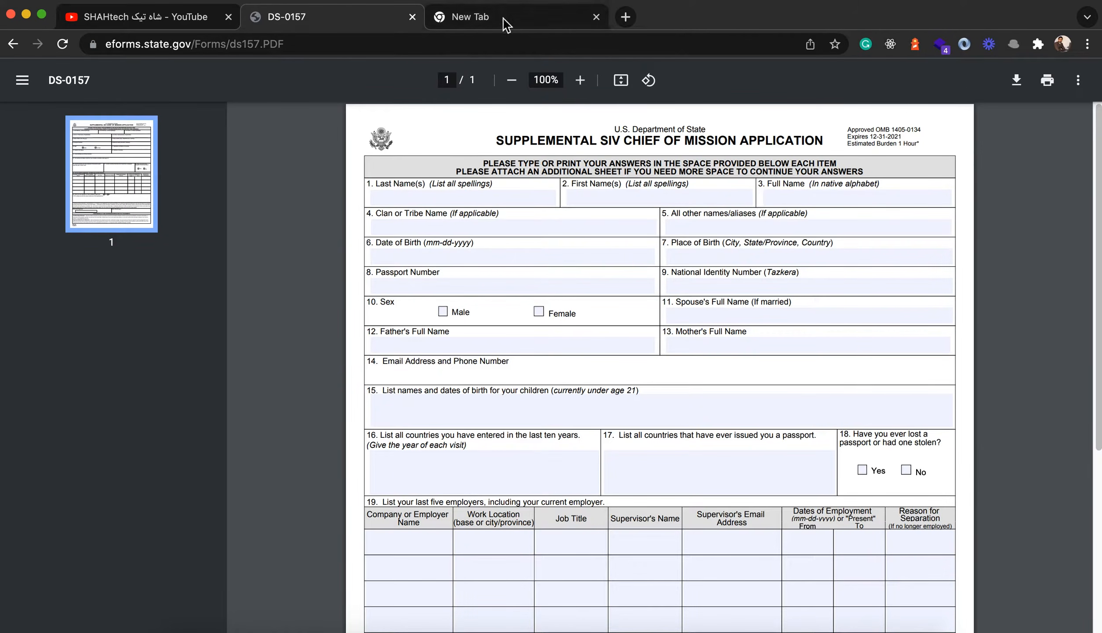
left_click(598, 17)
key("super+t")
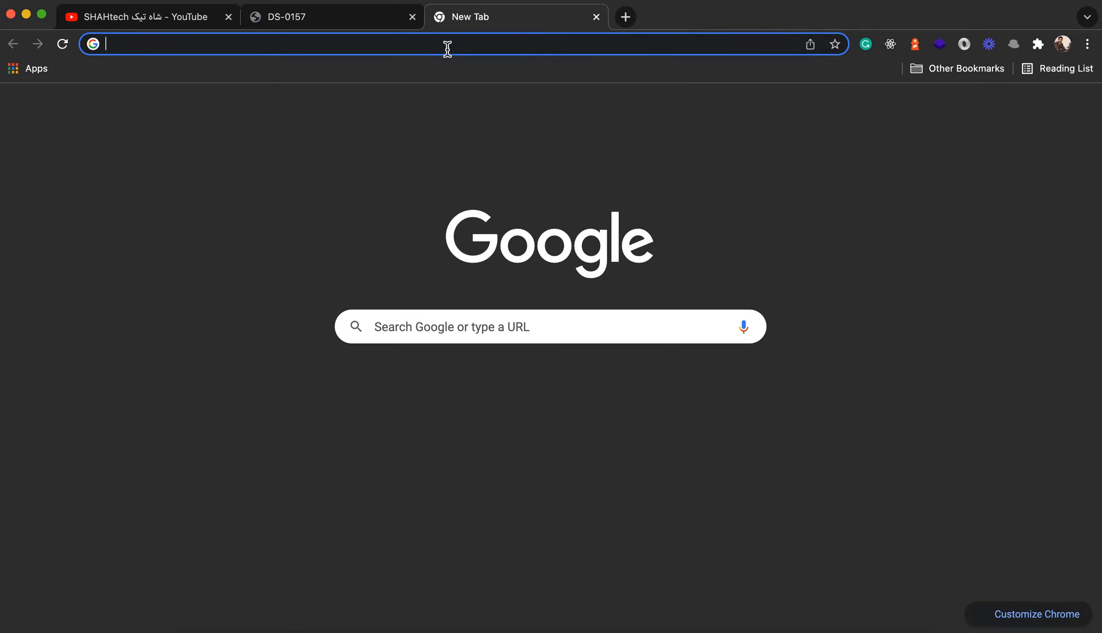
left_click(447, 45)
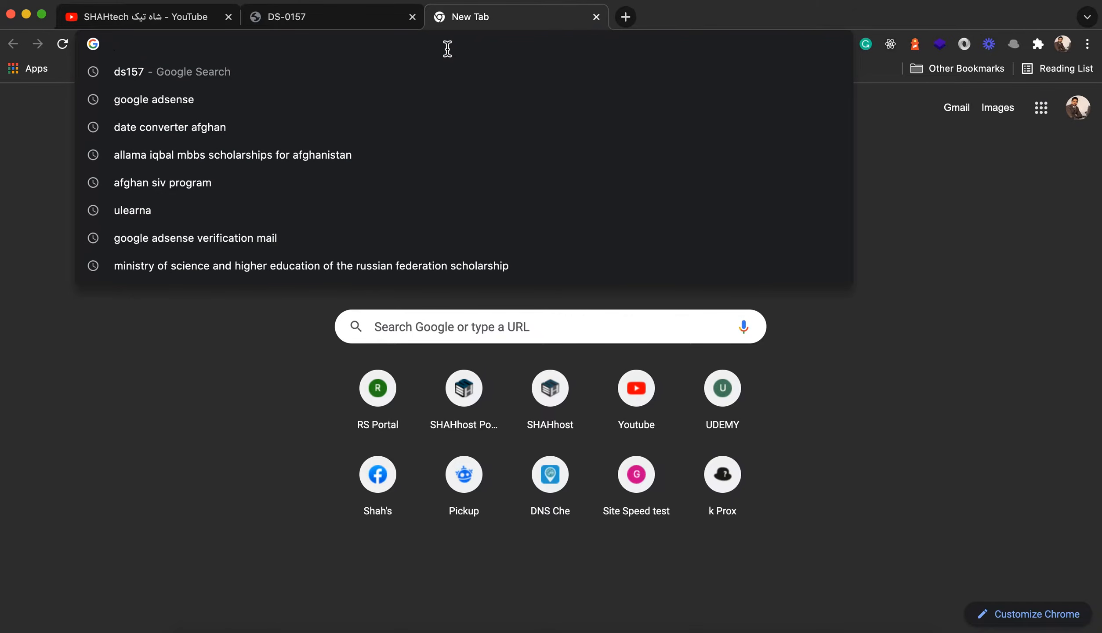
type("ds157")
key("Return")
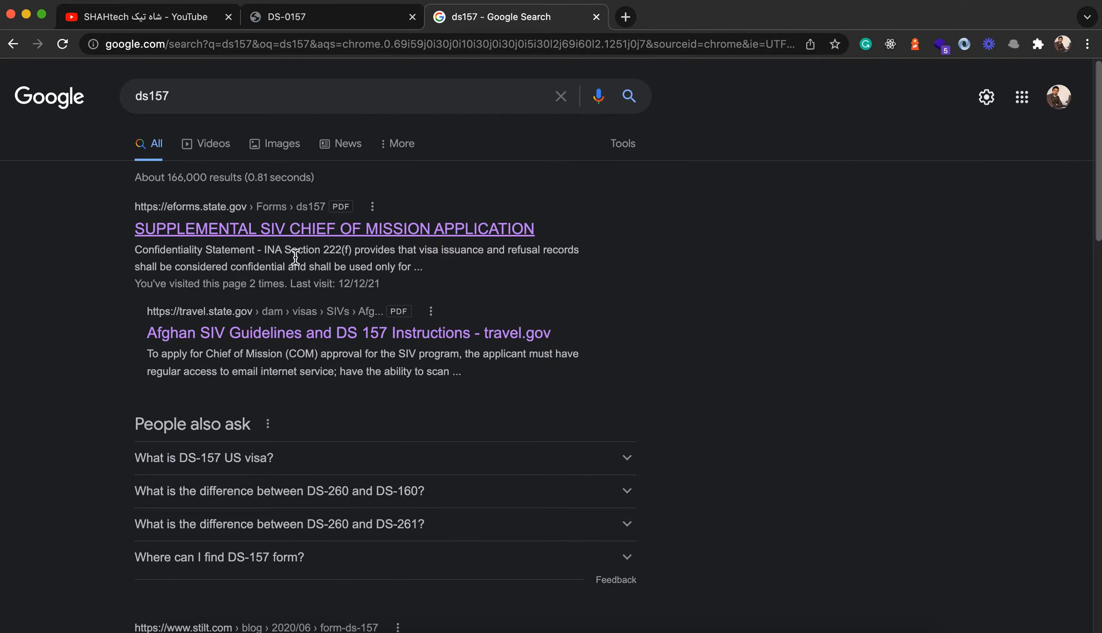
left_click(304, 229)
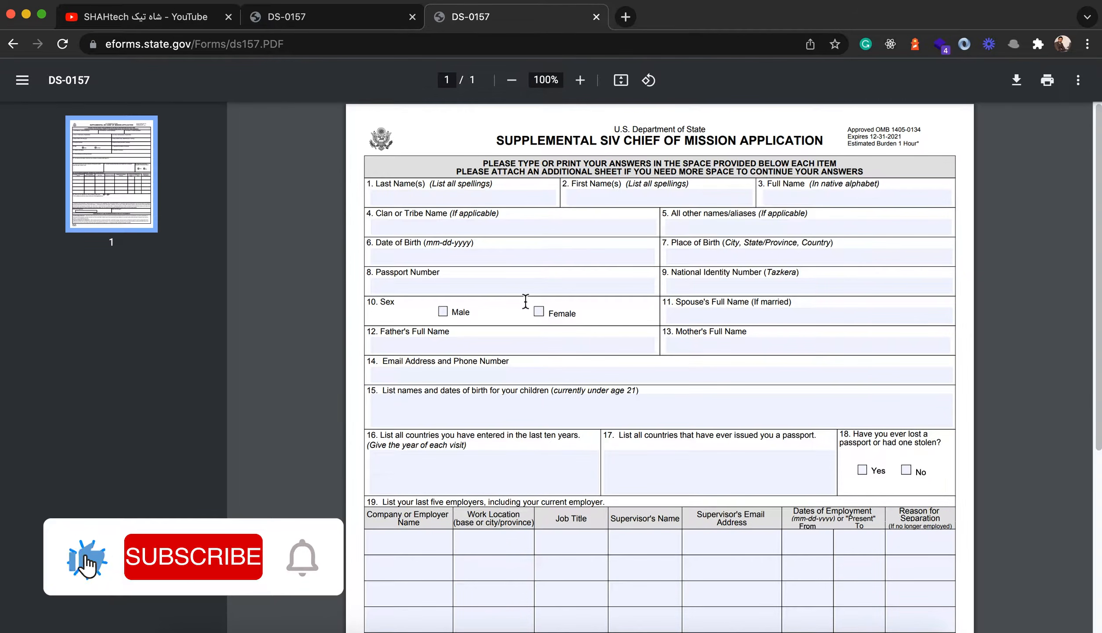
Step: Enter the applicant's last name and first name in items 1 and 2
scroll(663, 349, "down", 2)
scroll(663, 349, "up", 5)
scroll(634, 333, "down", 9)
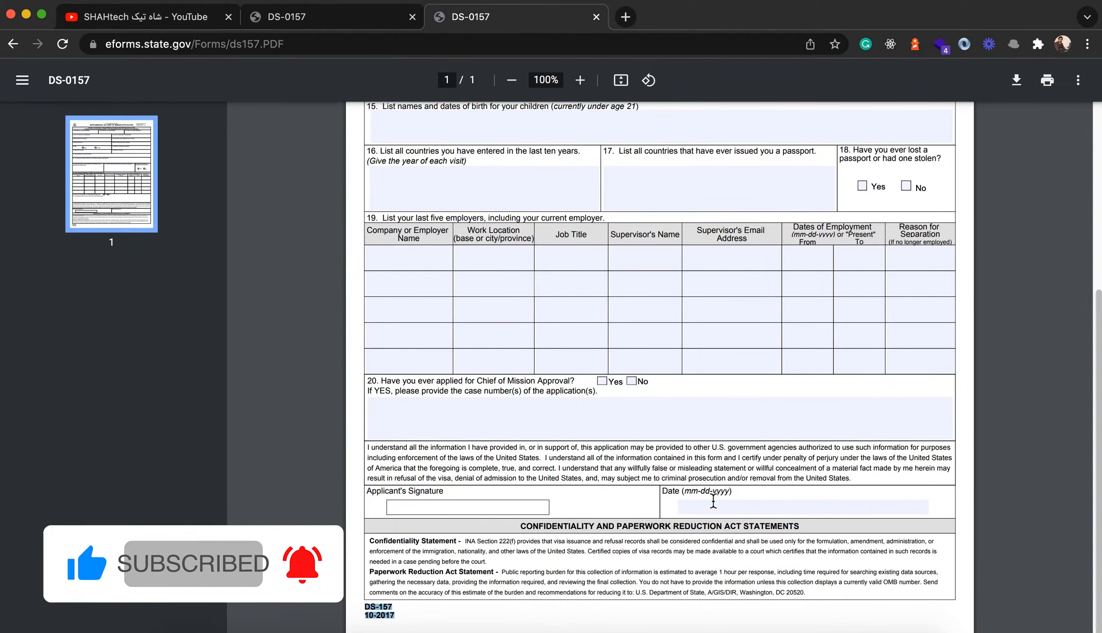
scroll(399, 196, "up", 10)
left_click(399, 198)
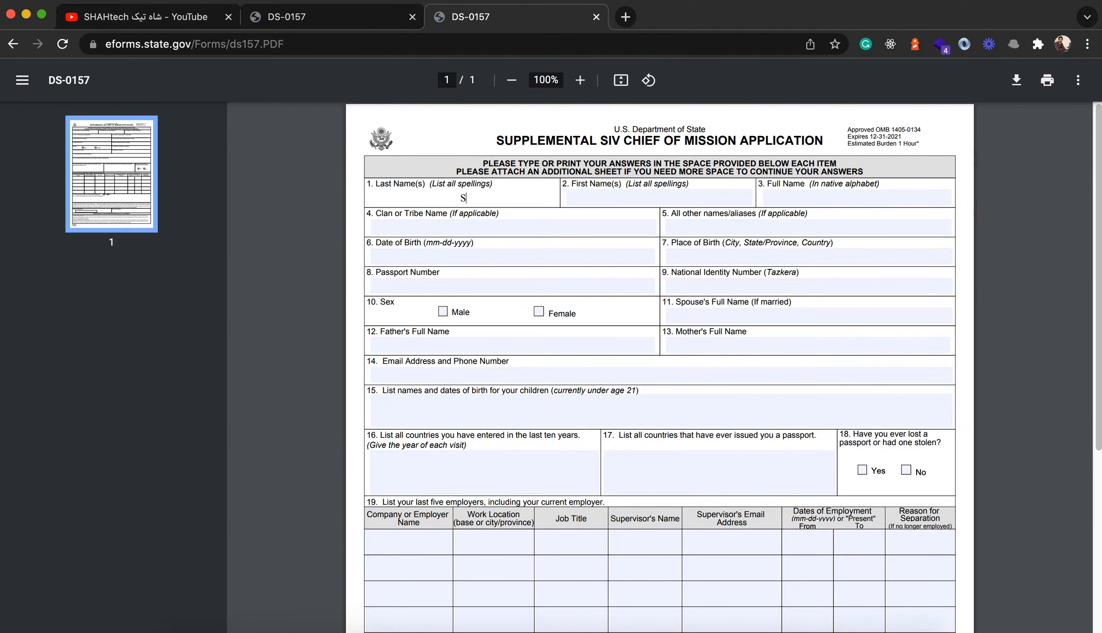
type("Shah")
key("Tab")
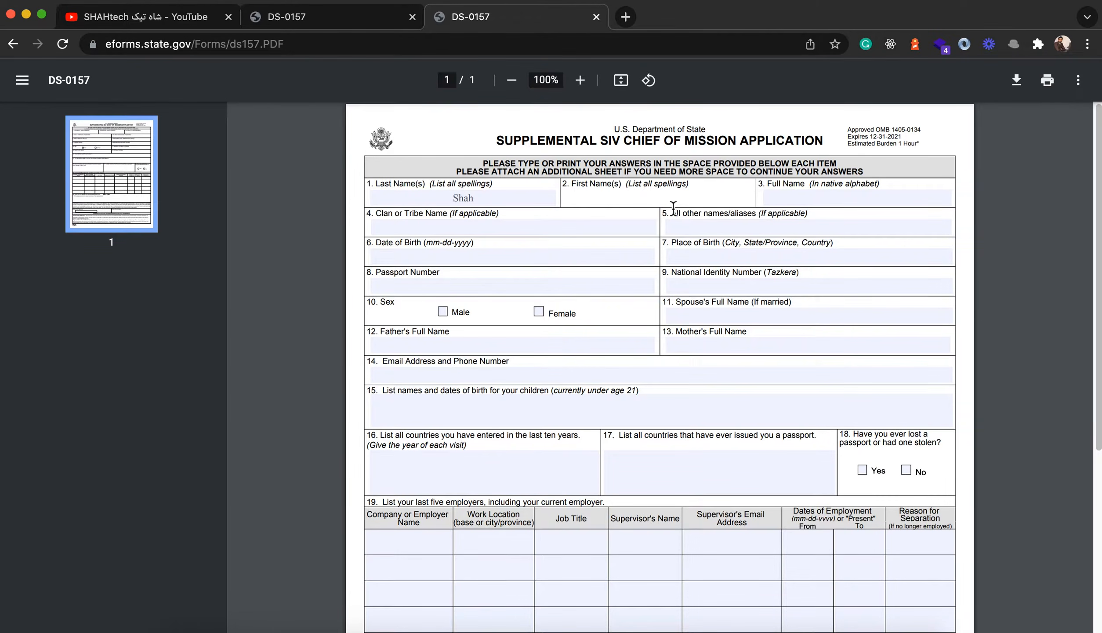
Step: Type the applicant's full name in Persian script into item 3
left_click(859, 196)
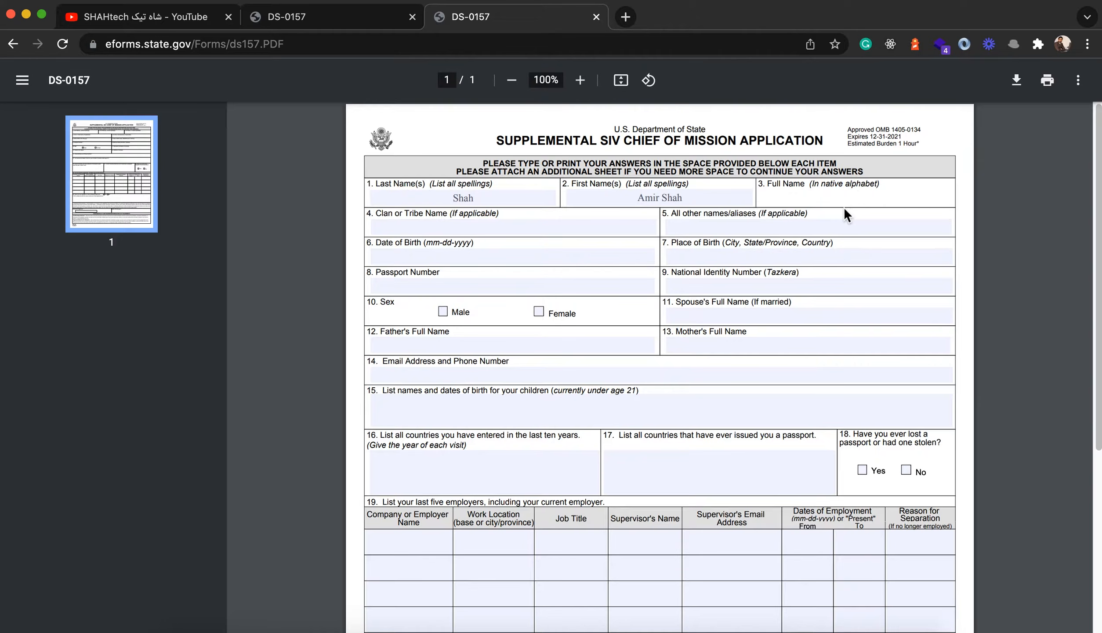
left_click_drag(844, 199, 881, 226)
left_click(855, 199)
left_click(840, 199)
Step: Download the form with its changes, saving it as ds157.PDF in Downloads
left_click(1017, 83)
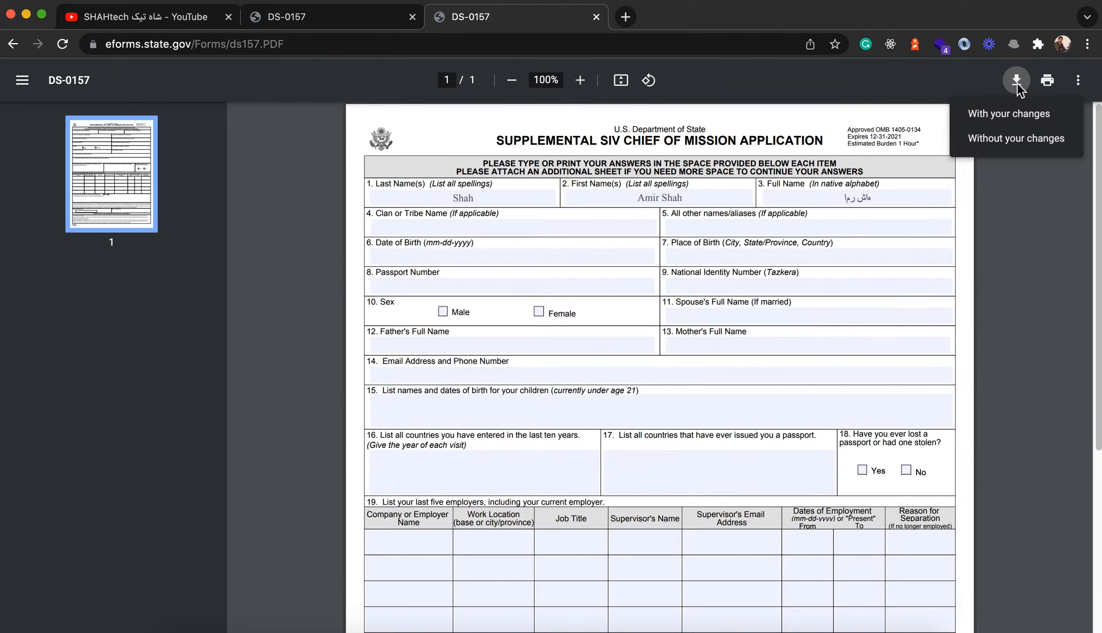
left_click(1007, 115)
left_click(836, 385)
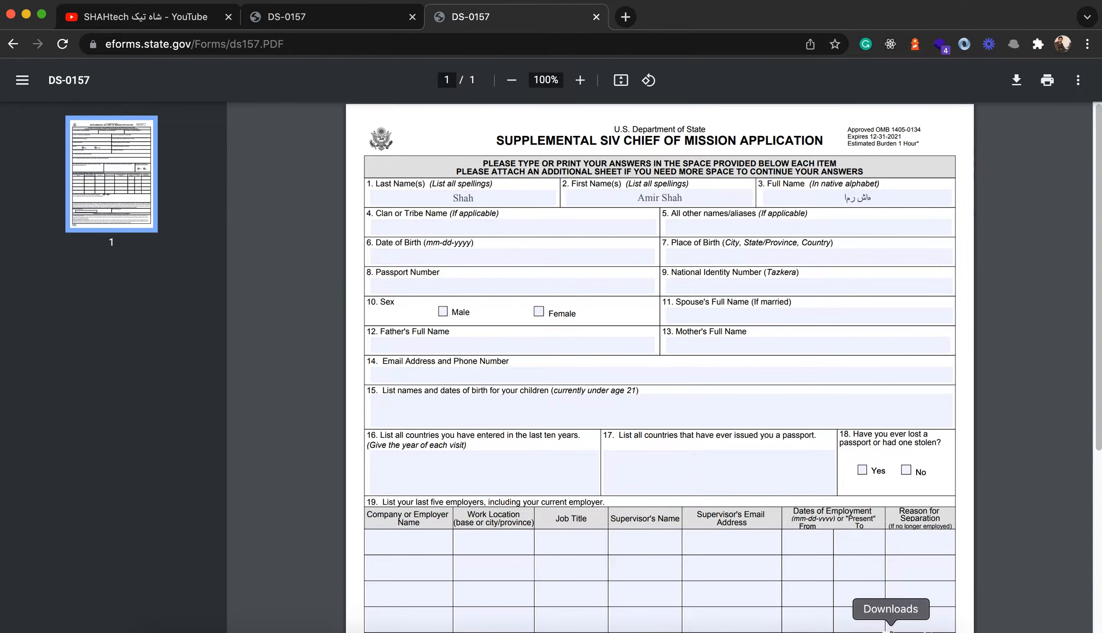
Step: Open ds157.PDF from Finder's Downloads folder with PDF Expert.app
left_click(891, 631)
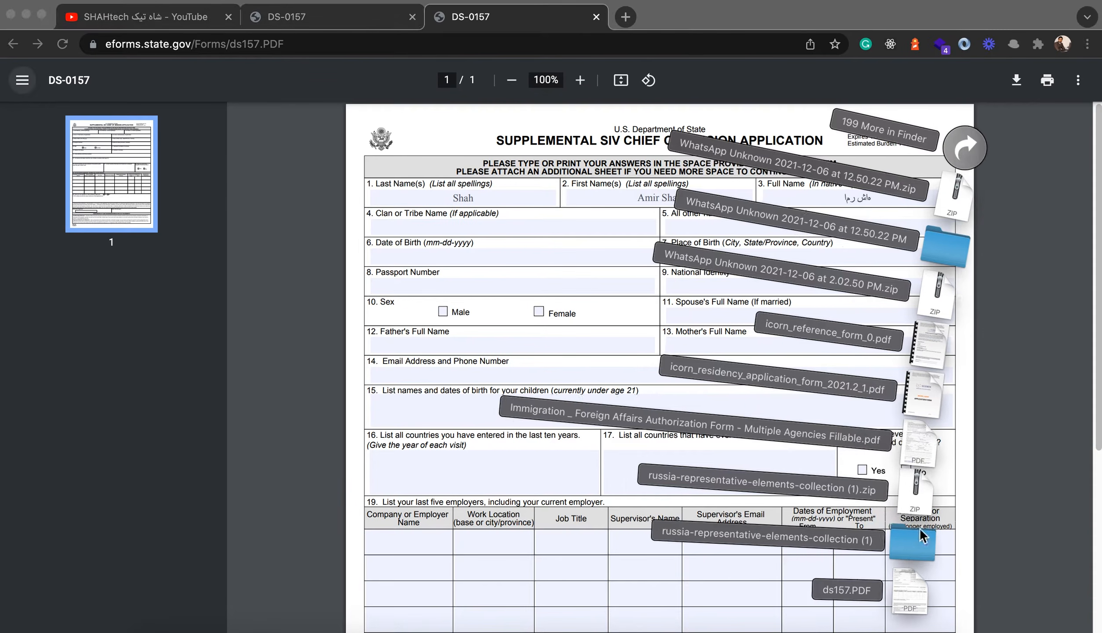
left_click(967, 148)
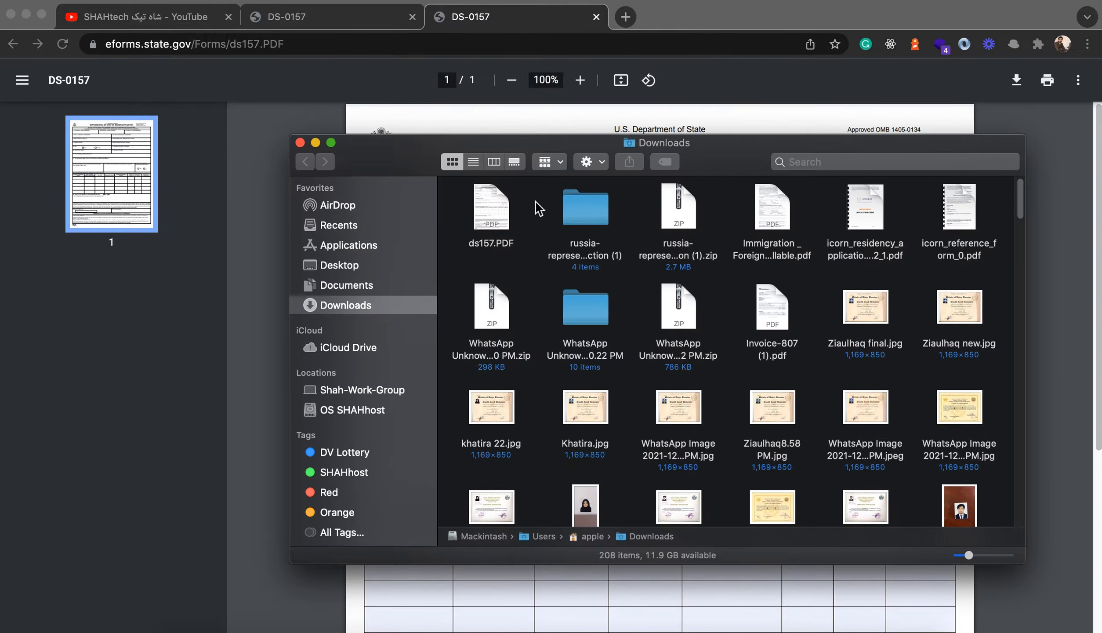
left_click(486, 216)
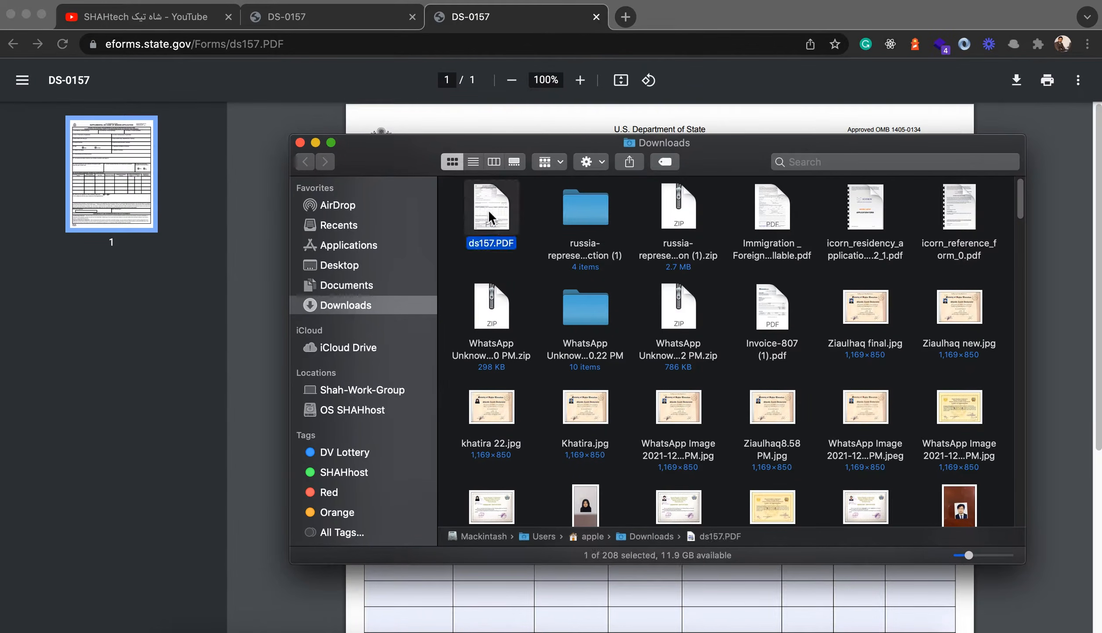
right_click(488, 209)
mouse_move(591, 233)
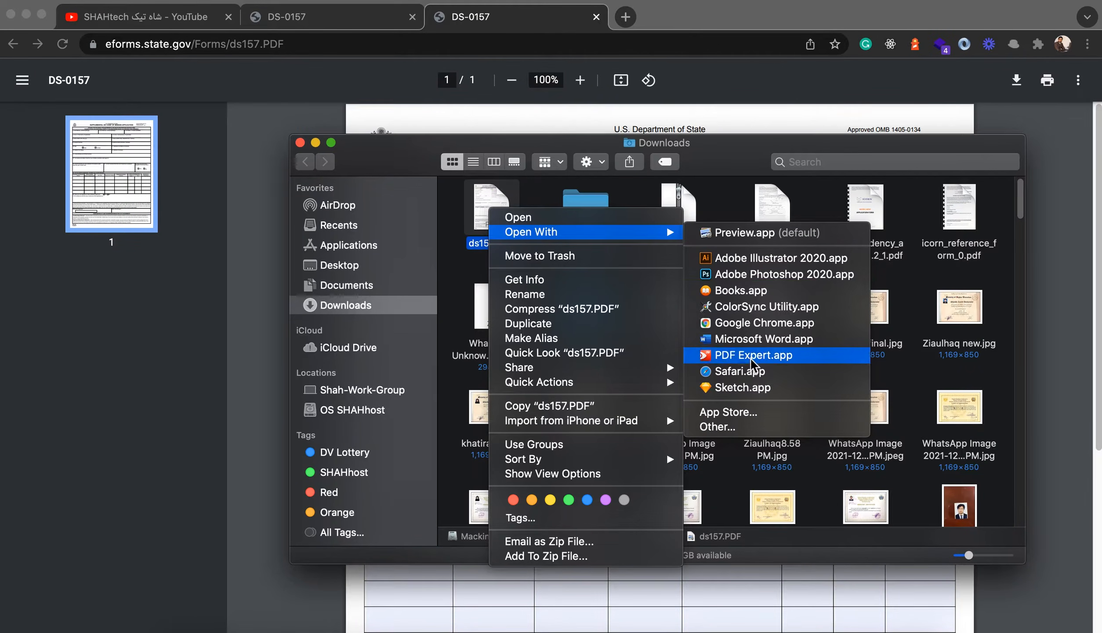
left_click(752, 356)
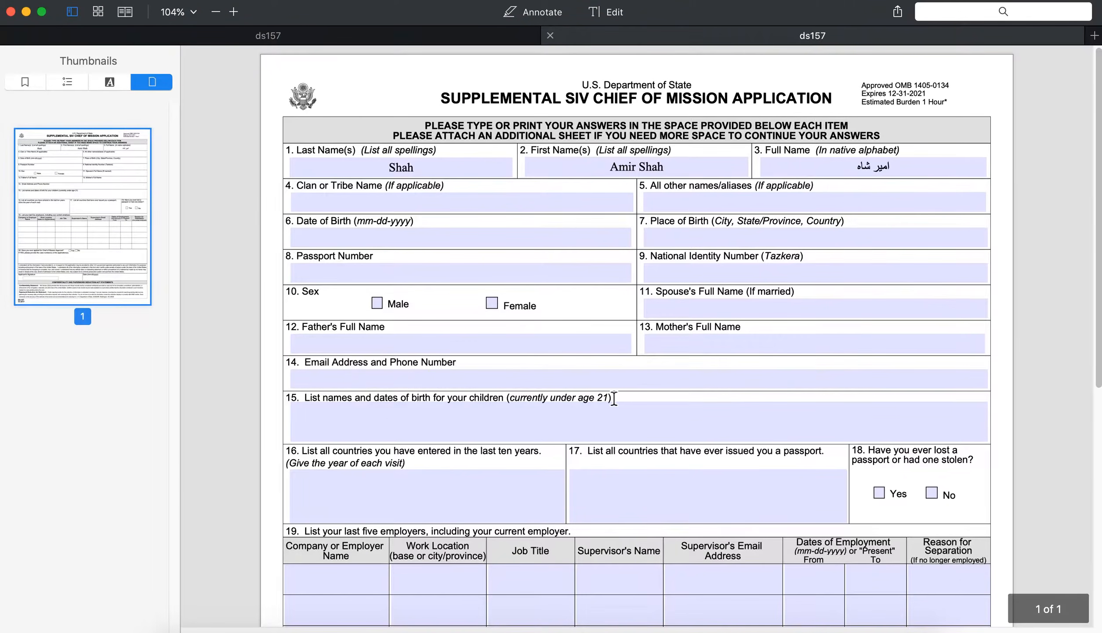
Step: Select the existing Persian full name in item 3
scroll(634, 435, "down", 10)
scroll(633, 433, "up", 10)
left_click(842, 174)
left_click_drag(843, 171, 933, 167)
left_click(913, 168)
left_click(771, 162)
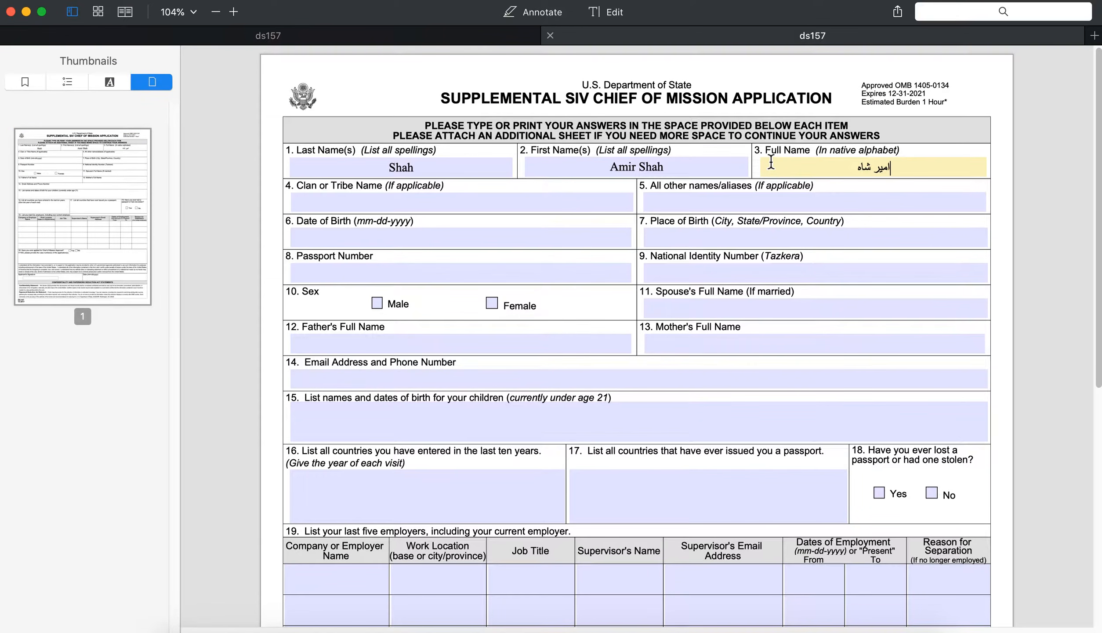
left_click_drag(841, 169, 943, 170)
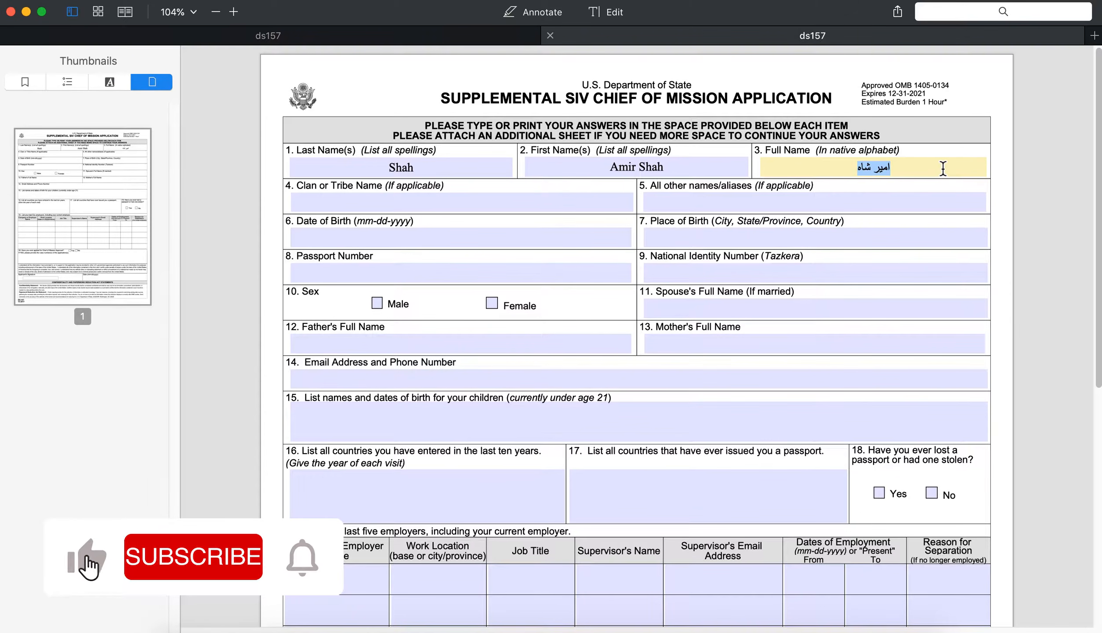
Step: Replace it with a revised Persian-script full name and check the entry
key("BackSpace")
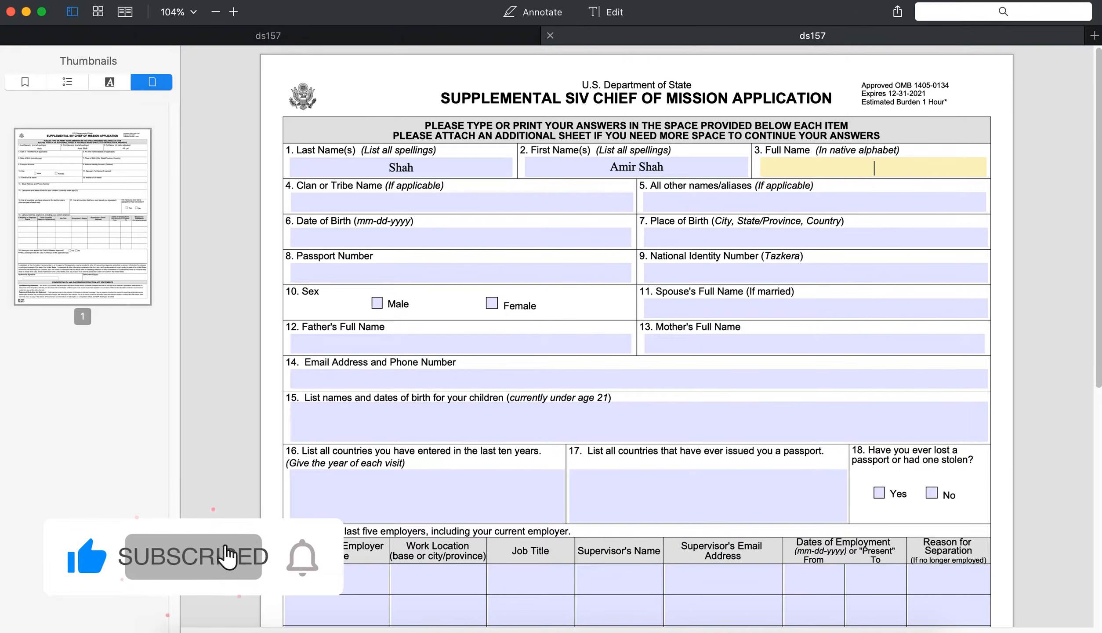
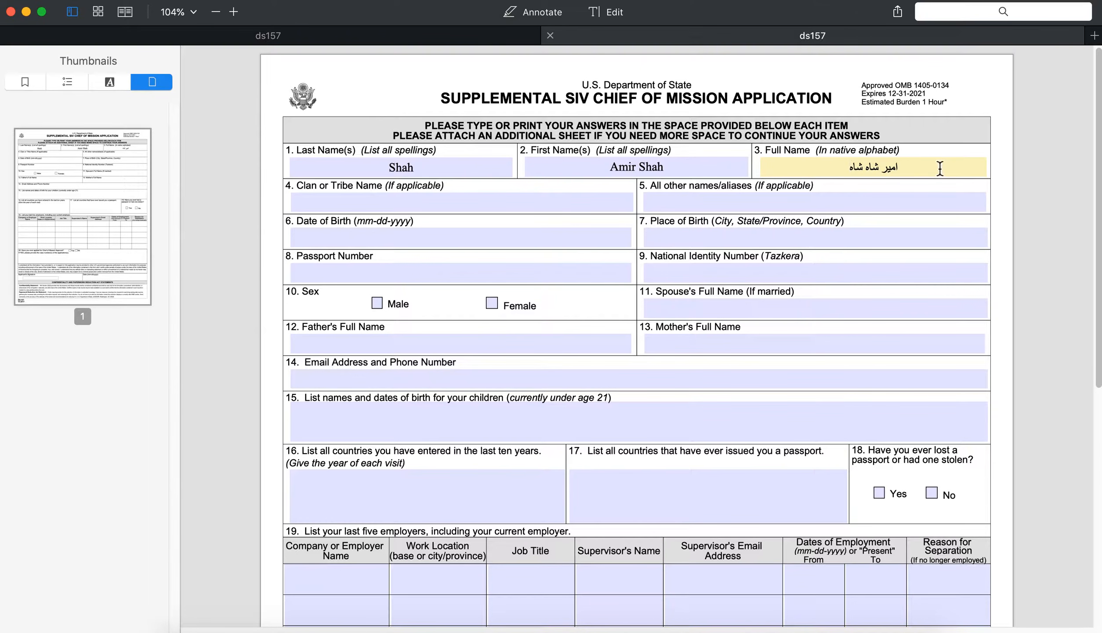
left_click_drag(846, 168, 948, 168)
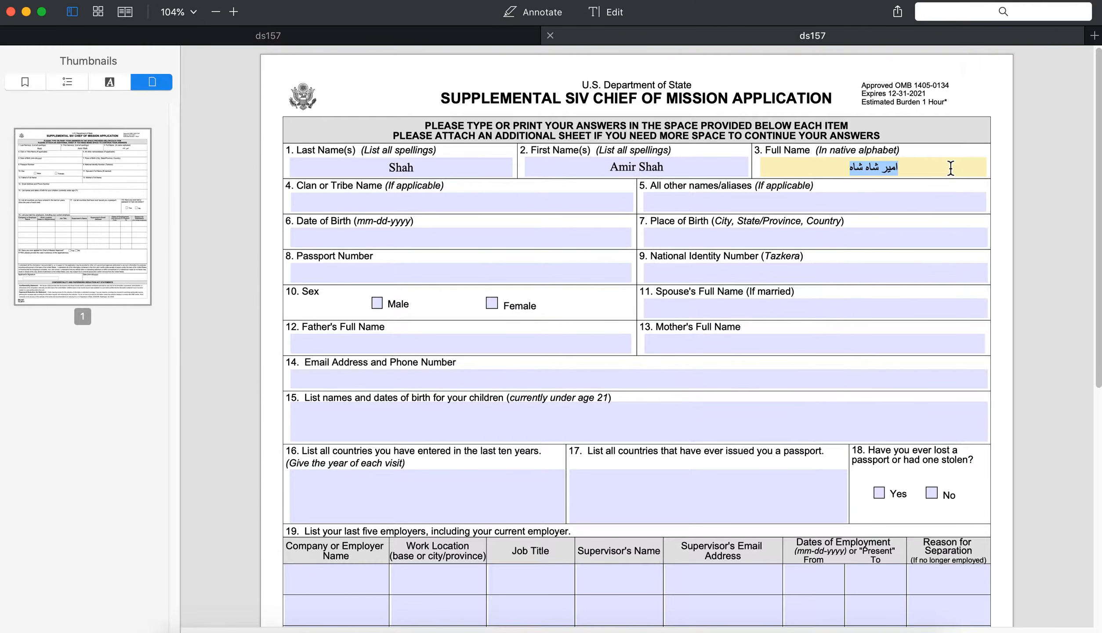
left_click_drag(843, 168, 940, 160)
left_click_drag(850, 171, 955, 172)
left_click(877, 169)
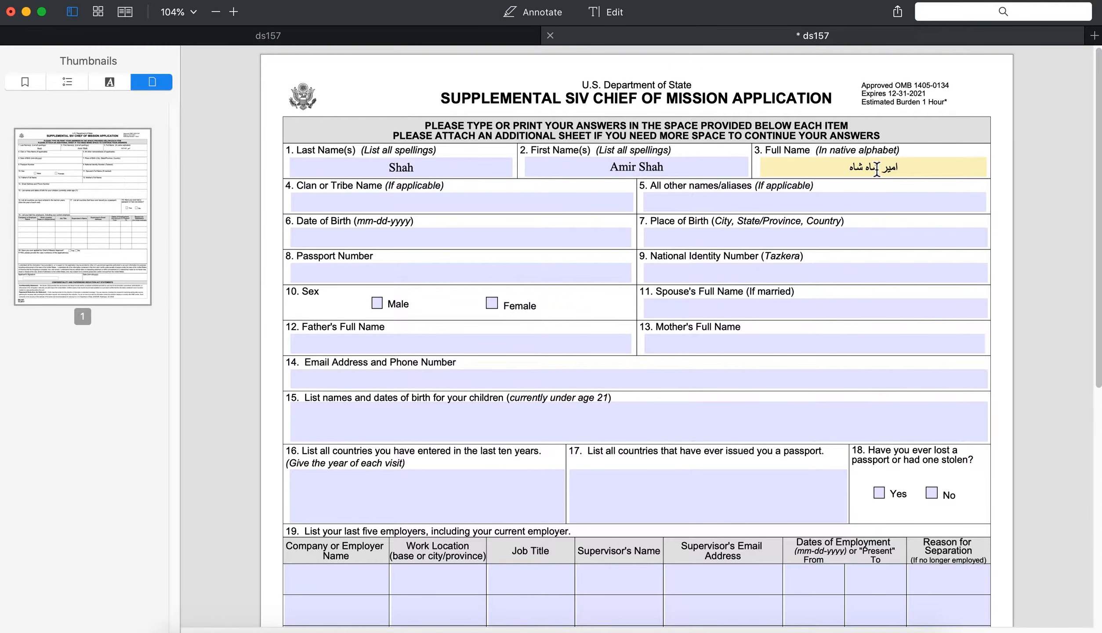
left_click_drag(845, 171, 955, 166)
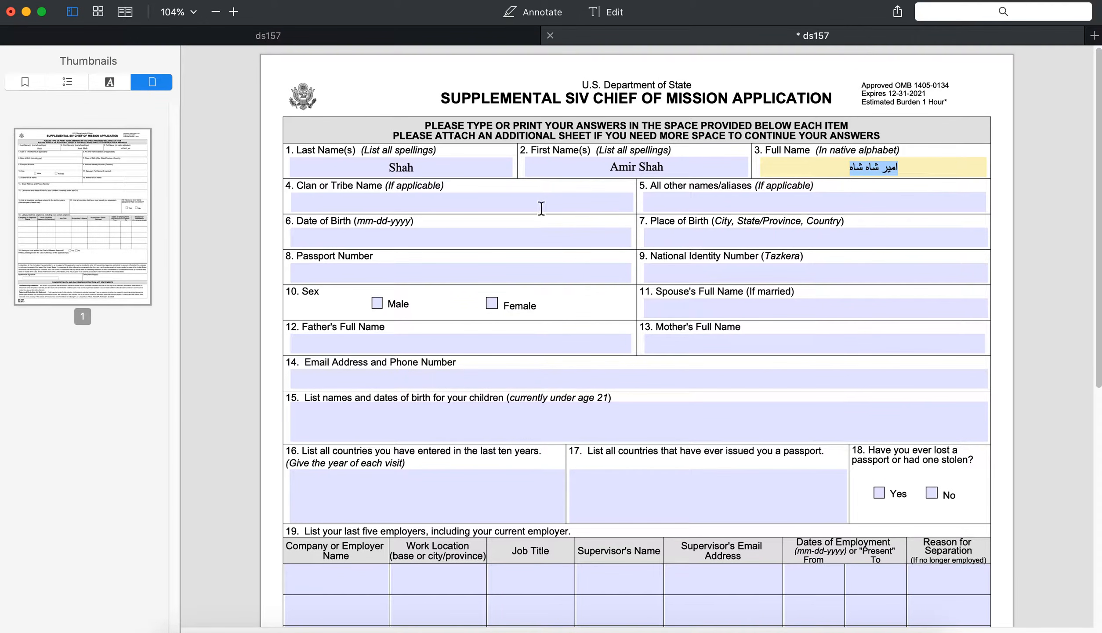
left_click(371, 205)
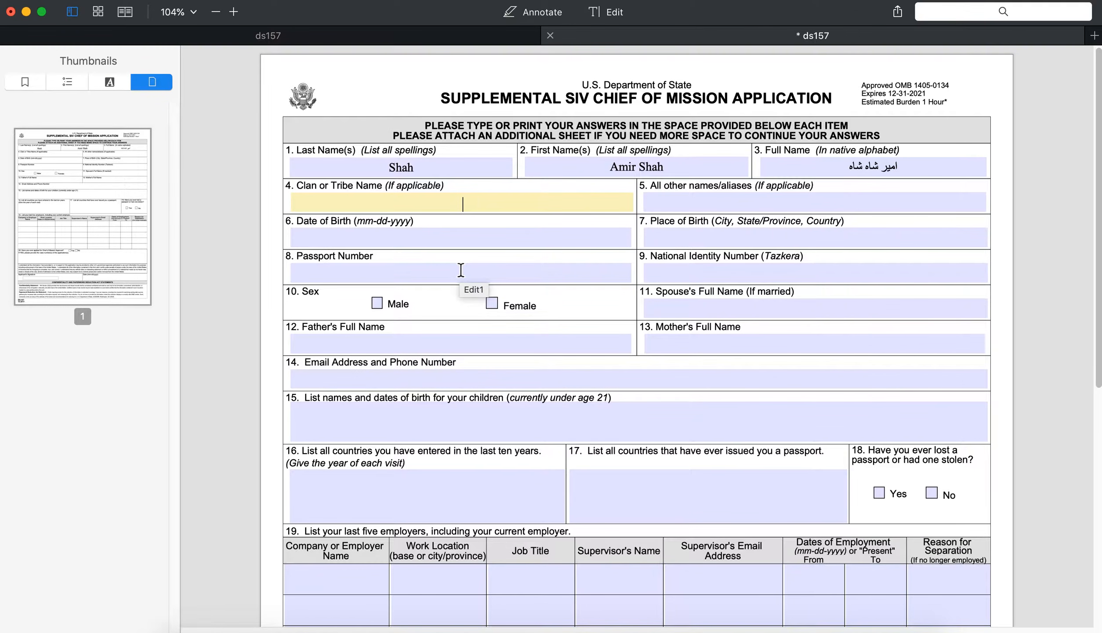
Step: Switch the keyboard to English and enter Pashton as the Clan or Tribe Name
type("خ")
key("ctrl+space")
type("Pashton")
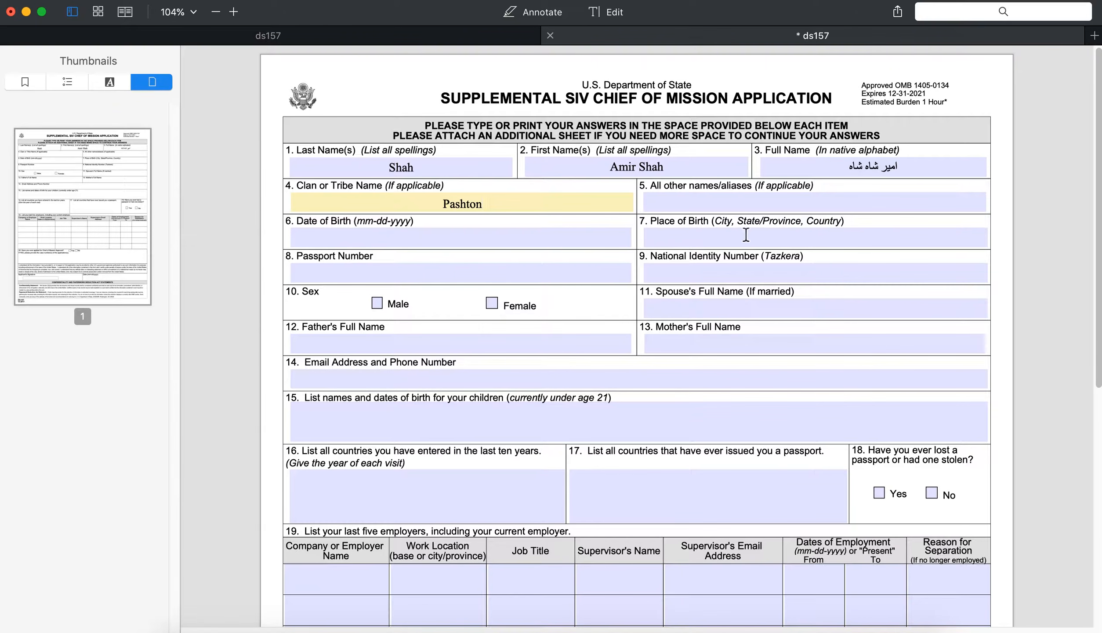
Step: Set the other names/aliases field to N/A
left_click(741, 203)
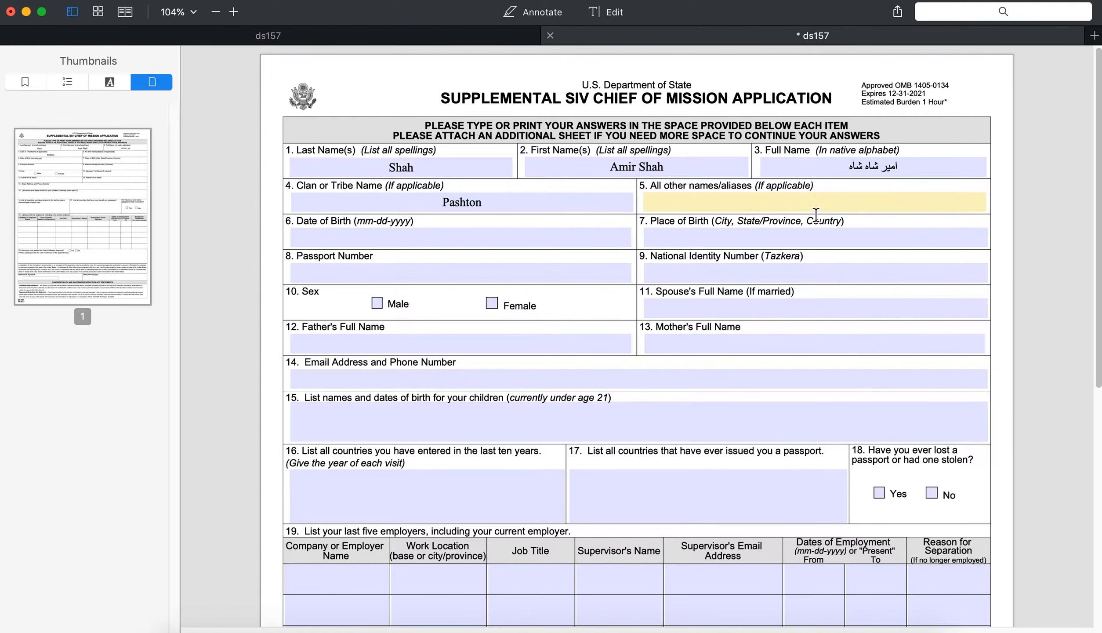
type("N/A")
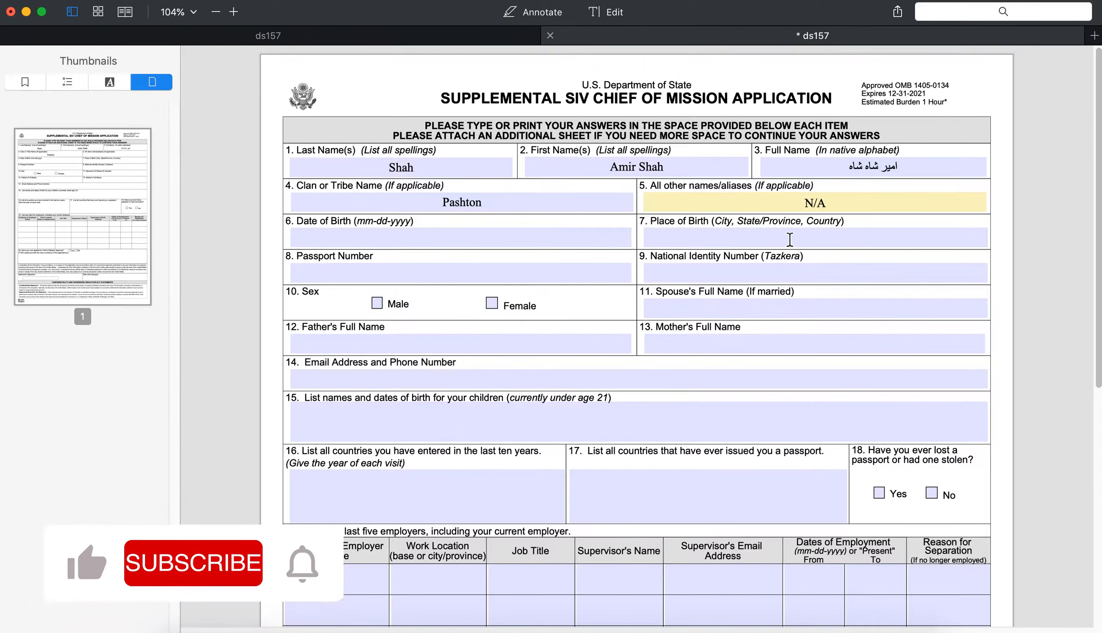
left_click(703, 208)
left_click_drag(868, 206, 718, 206)
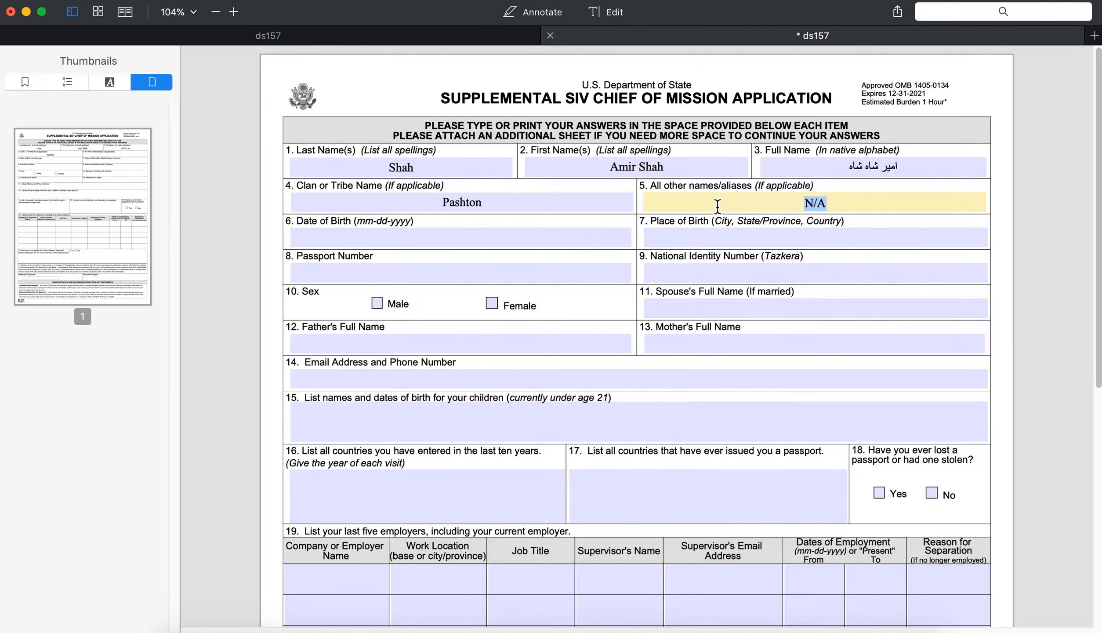
left_click_drag(842, 205, 646, 205)
left_click(843, 208)
left_click_drag(842, 208, 724, 202)
type("None")
double_click(818, 203)
type("N/A")
left_click(424, 235)
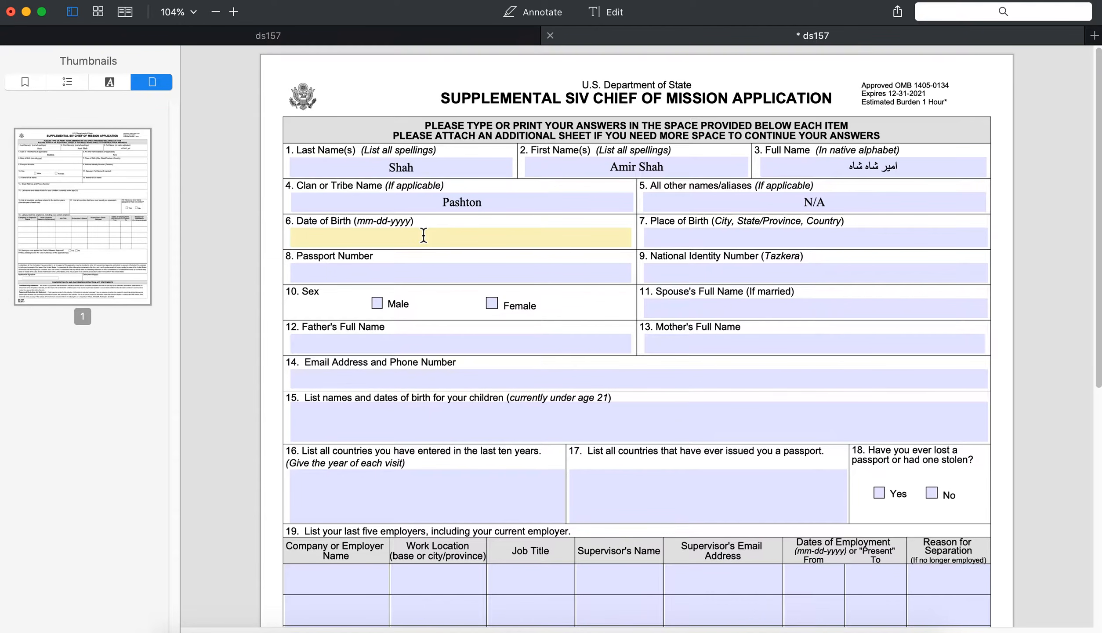
left_click(378, 207)
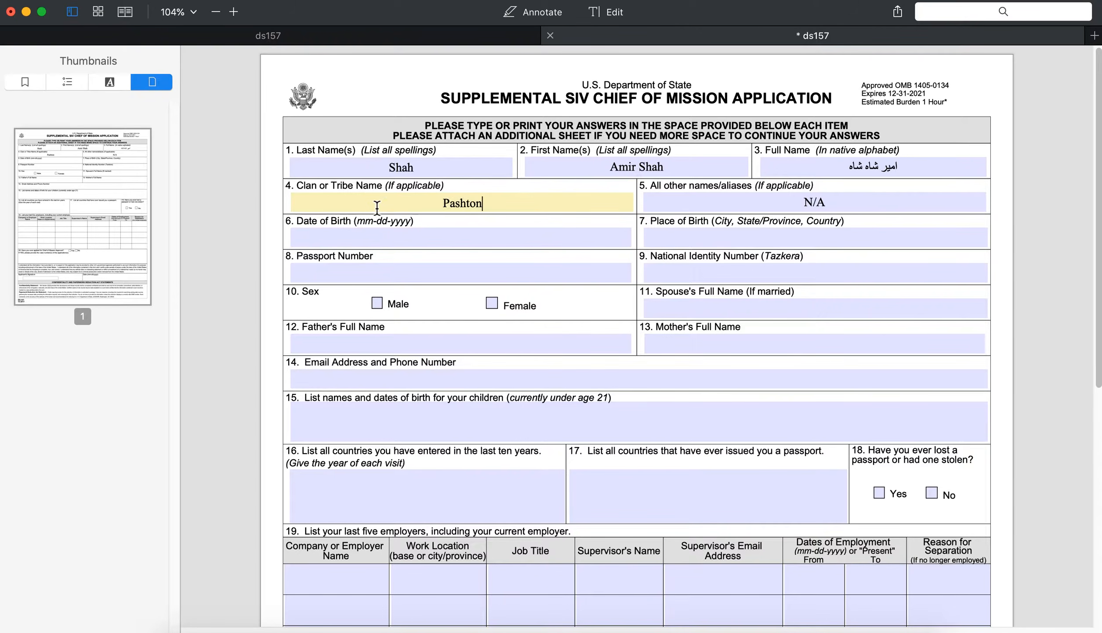
left_click(377, 243)
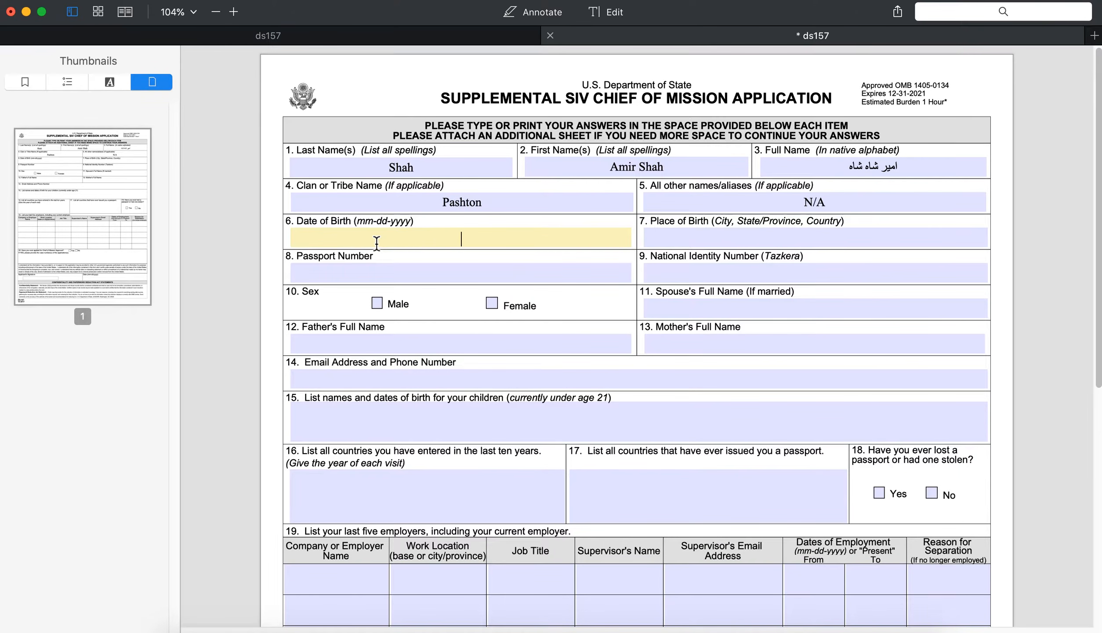
type("01-16-1999")
left_click(394, 234)
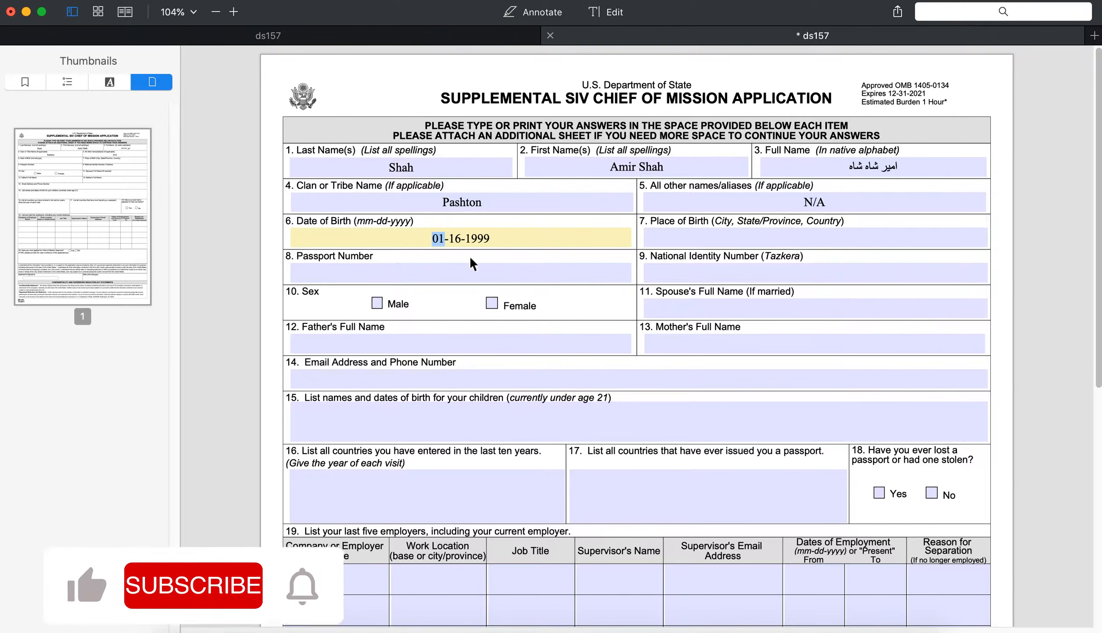
double_click(449, 238)
left_click_drag(491, 238, 468, 238)
left_click(362, 225)
double_click(365, 221)
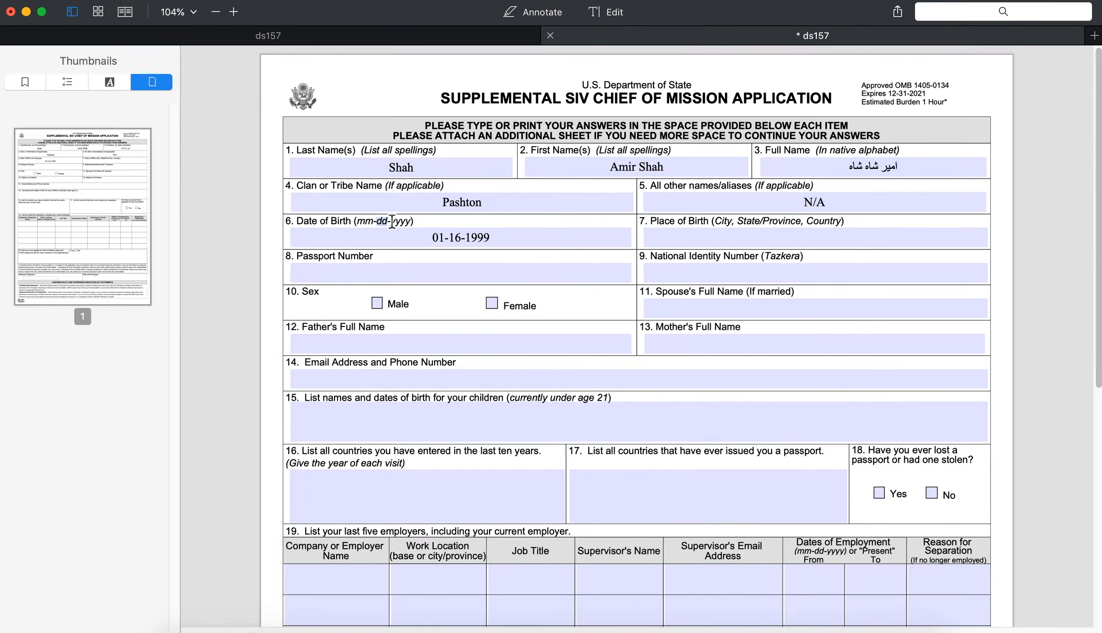
left_click(484, 229)
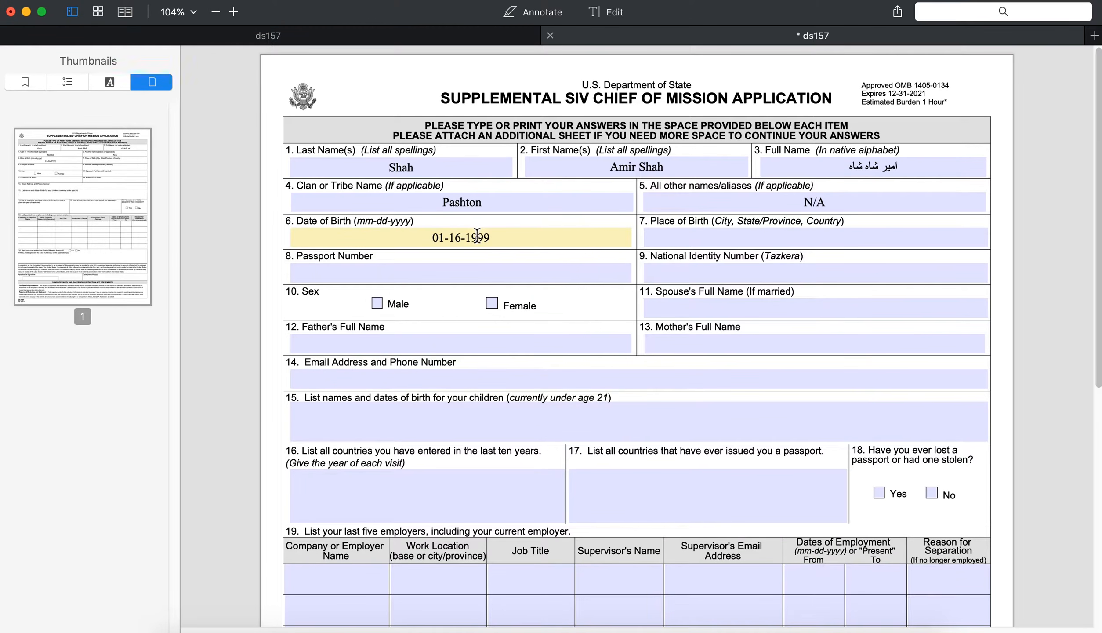
Step: Enter Paktika, Afghanistan as the Place of Birth
left_click(741, 241)
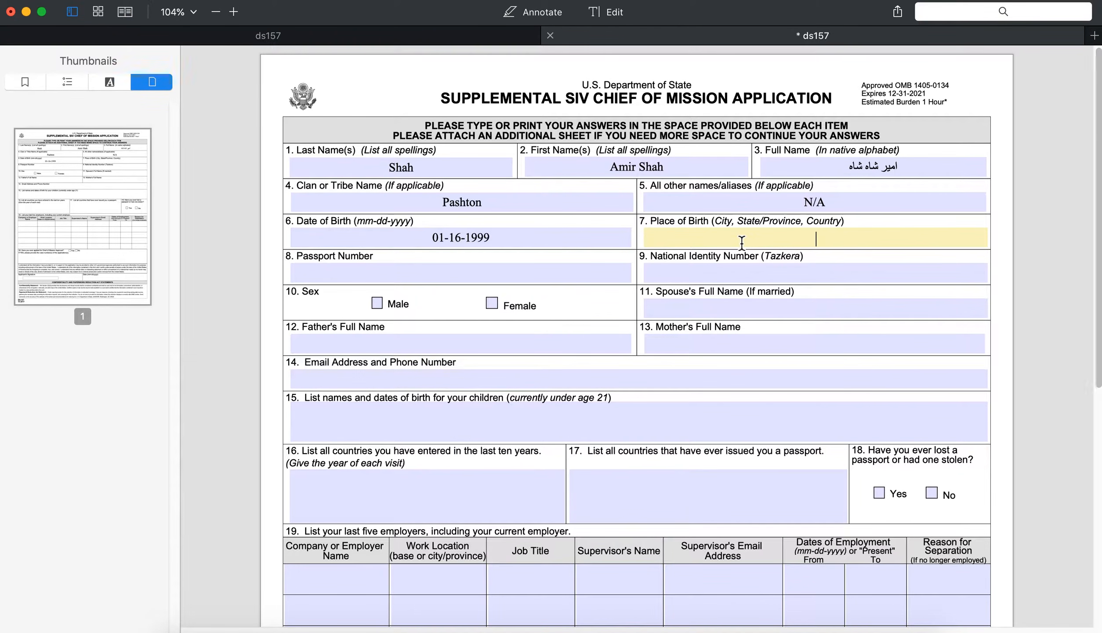
type("Paktika, Afghanistan")
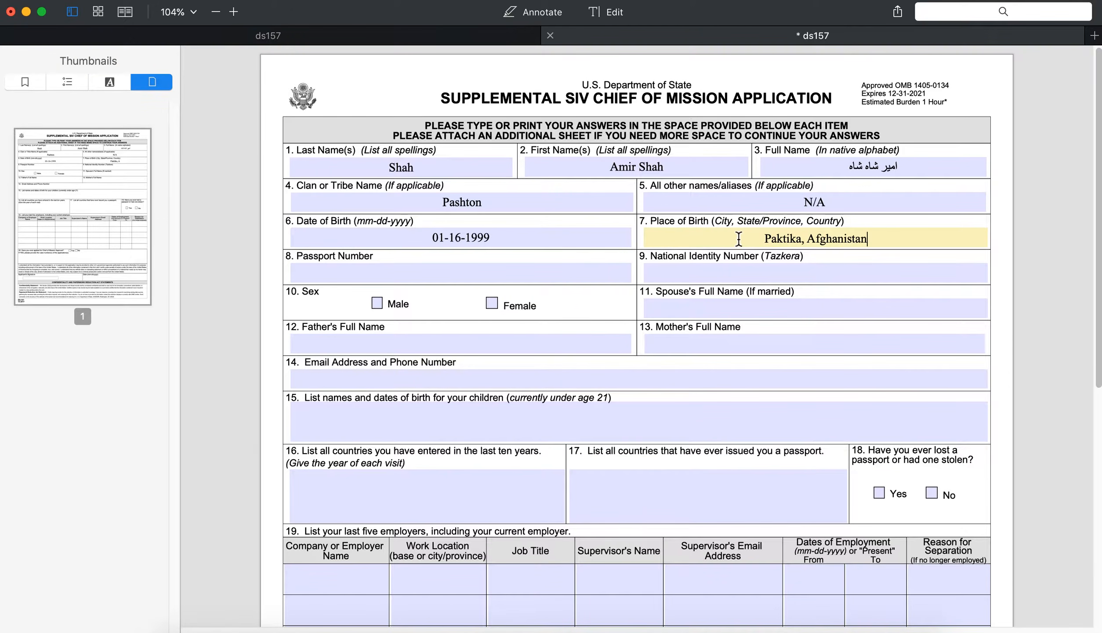
left_click_drag(741, 241, 962, 223)
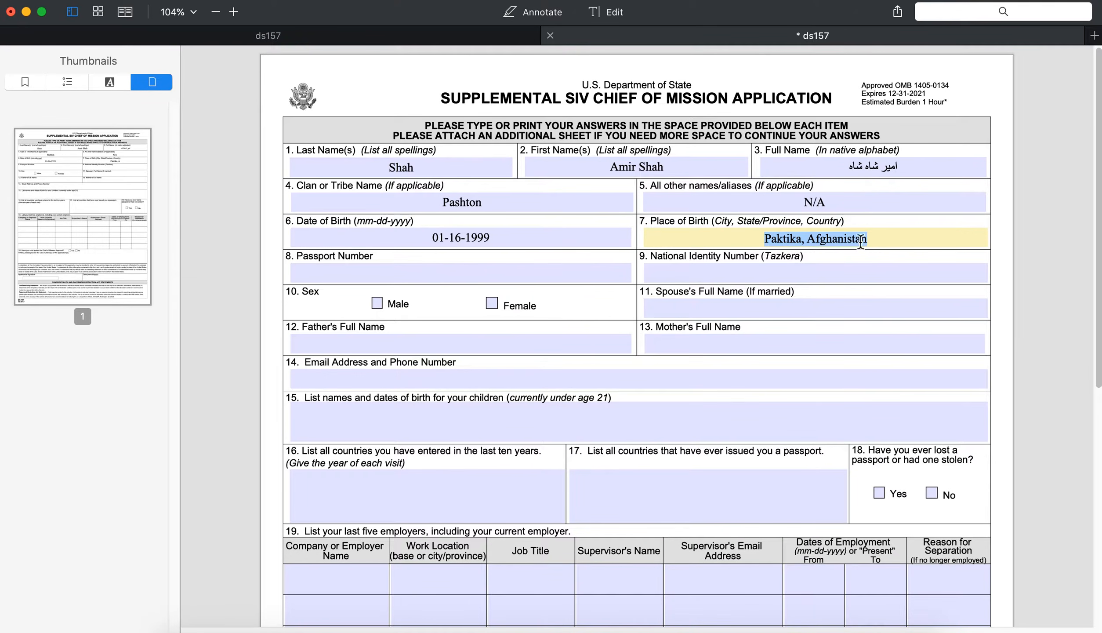
left_click(785, 242)
double_click(844, 242)
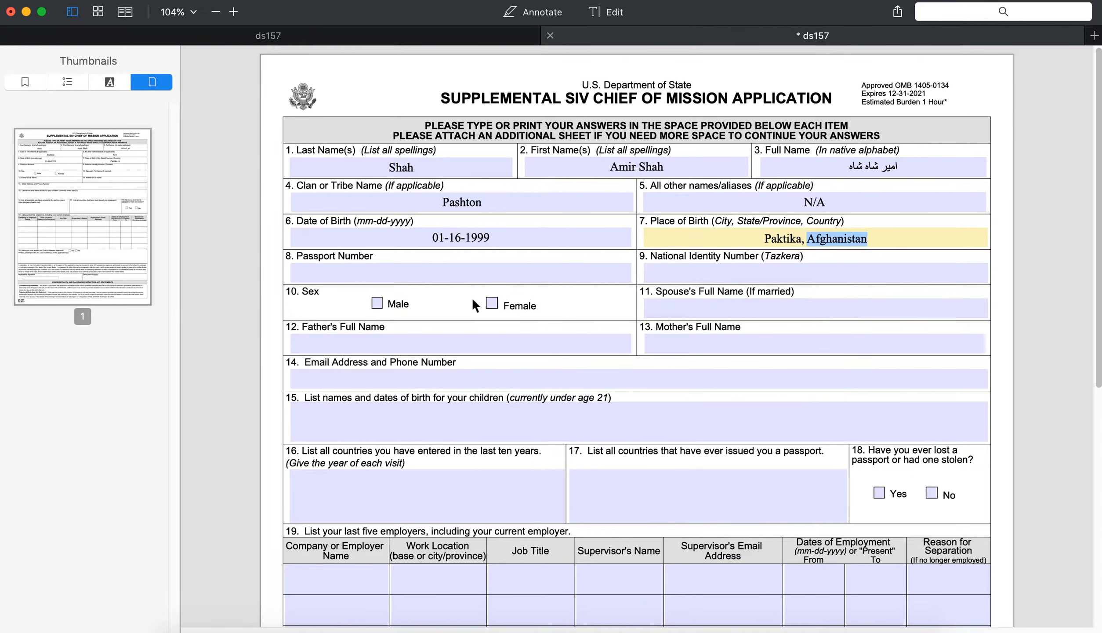
Step: Enter the passport number and national identity number in items 8 and 9
left_click(438, 276)
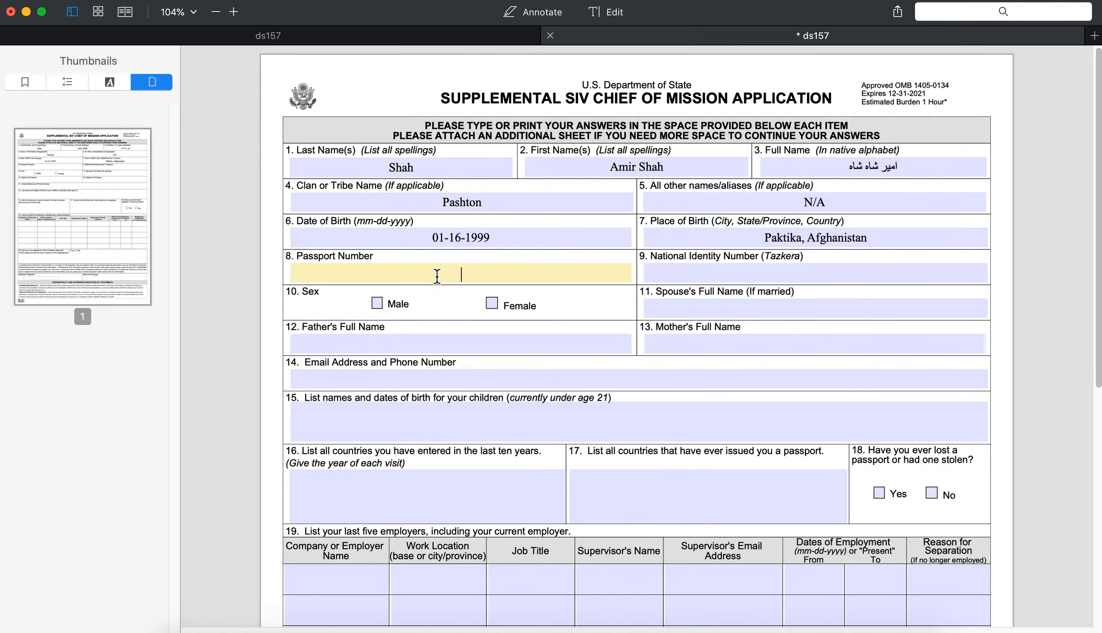
type("P123456")
left_click(790, 273)
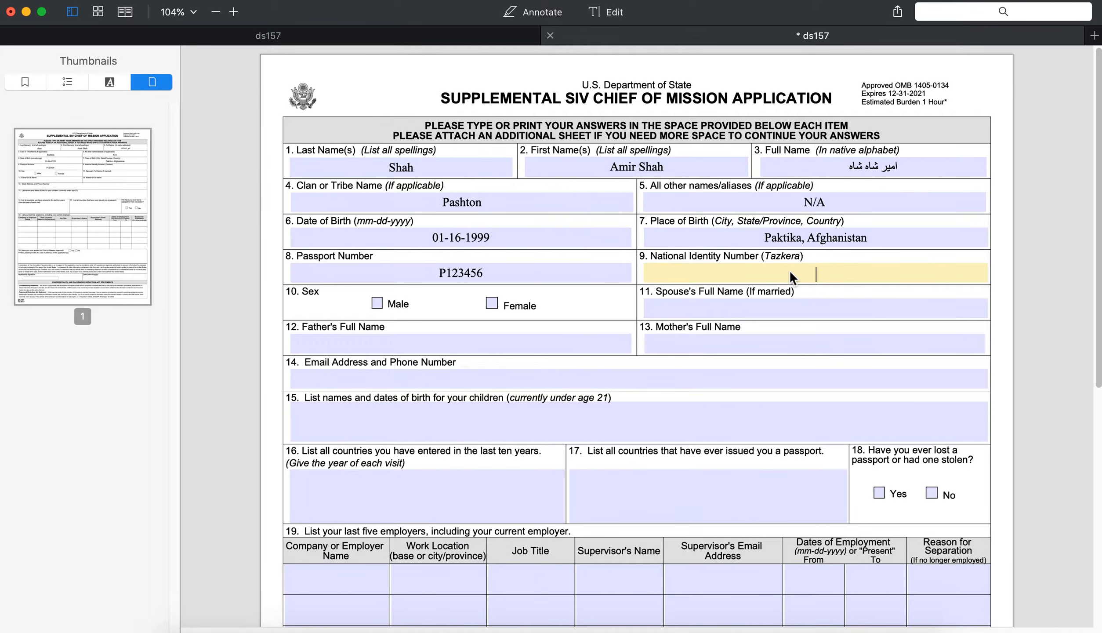
Step: Review the name entries and tick Male under Sex
left_click(379, 174)
left_click(631, 173)
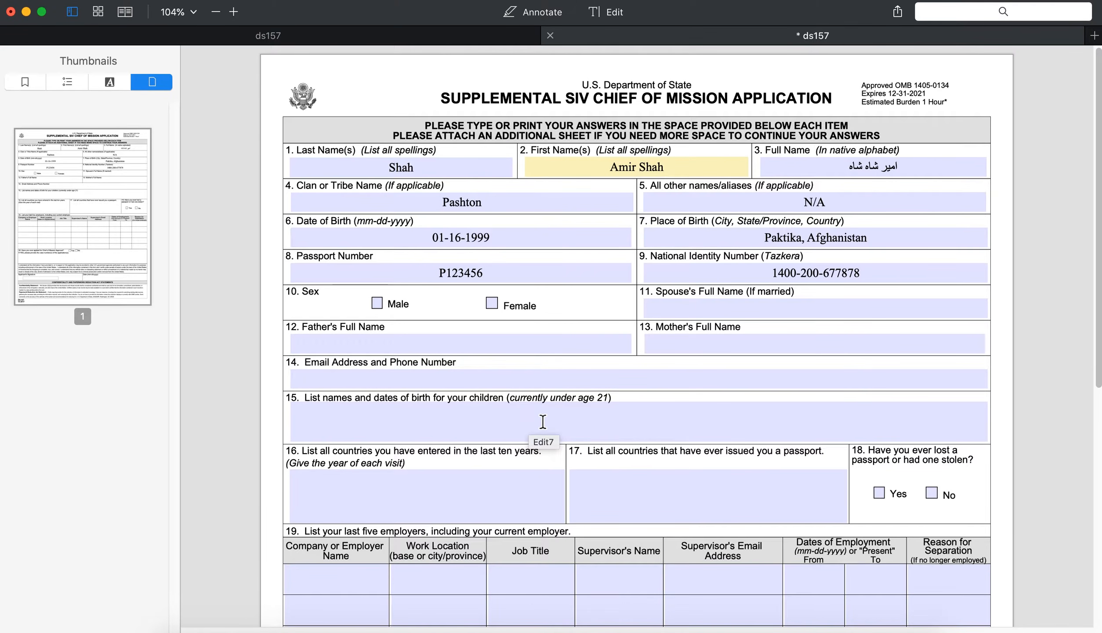
left_click(377, 304)
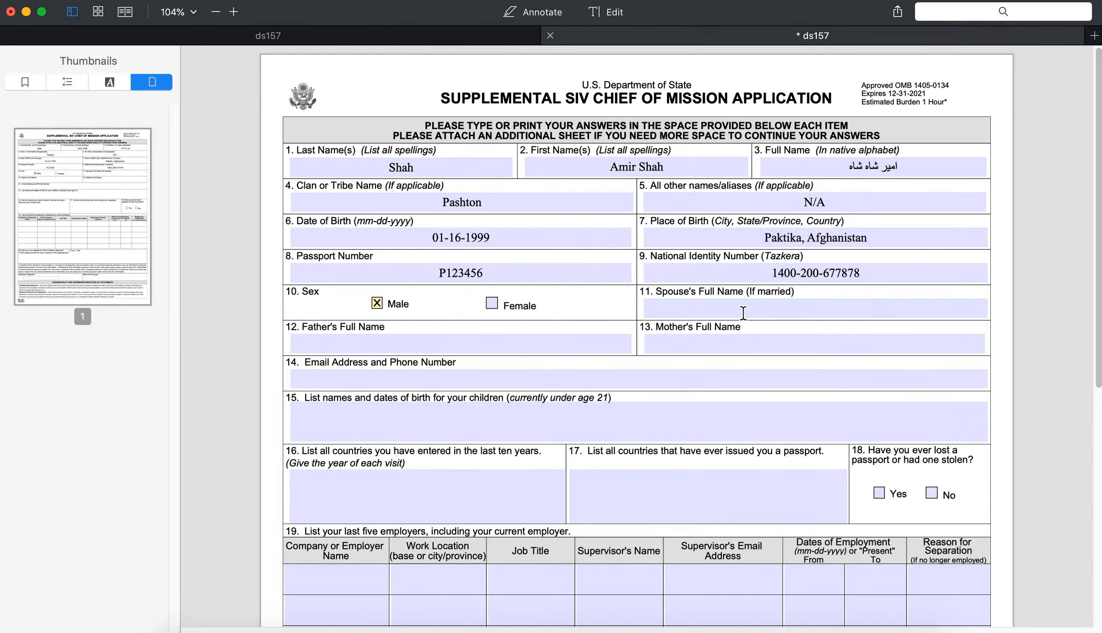
Step: Enter the spouse's, father's and mother's full names in items 11–13
left_click(729, 308)
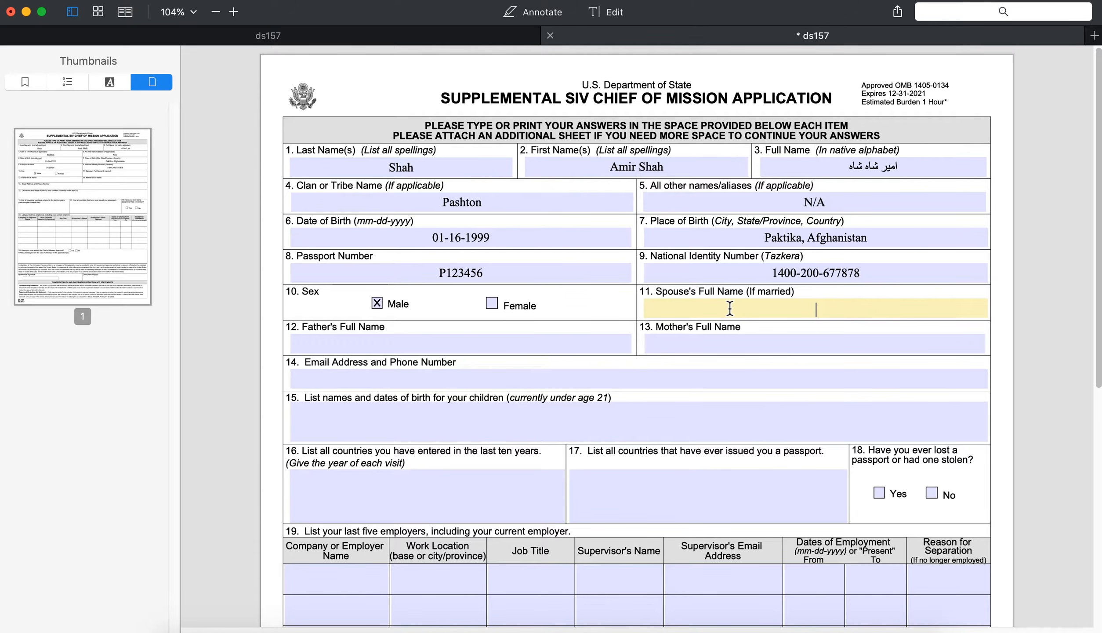
left_click(411, 347)
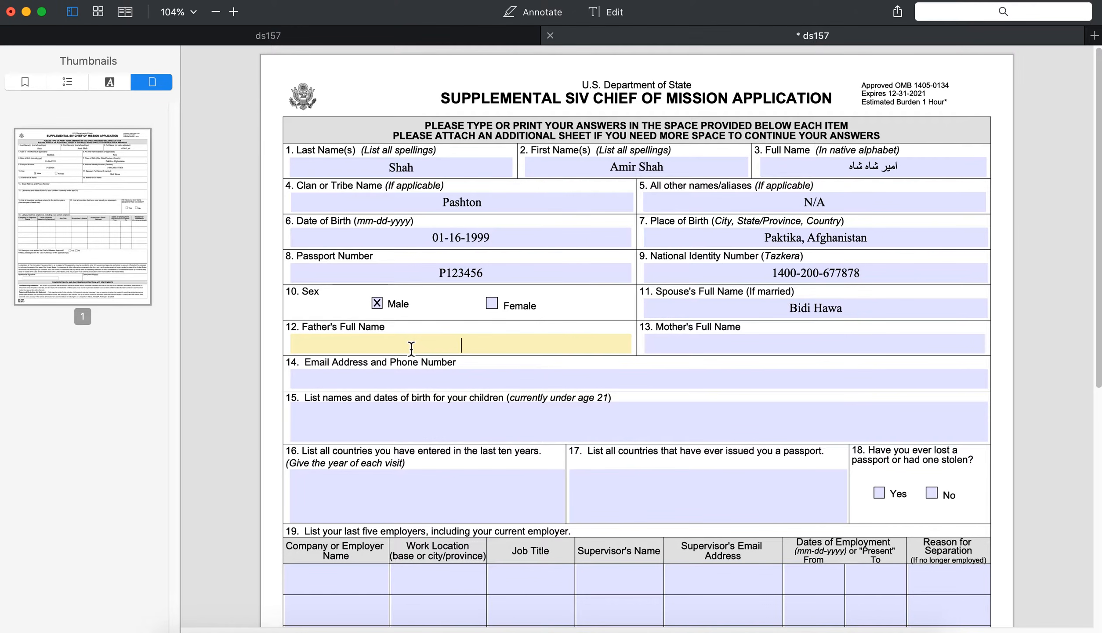
left_click(791, 343)
type("Bibi ")
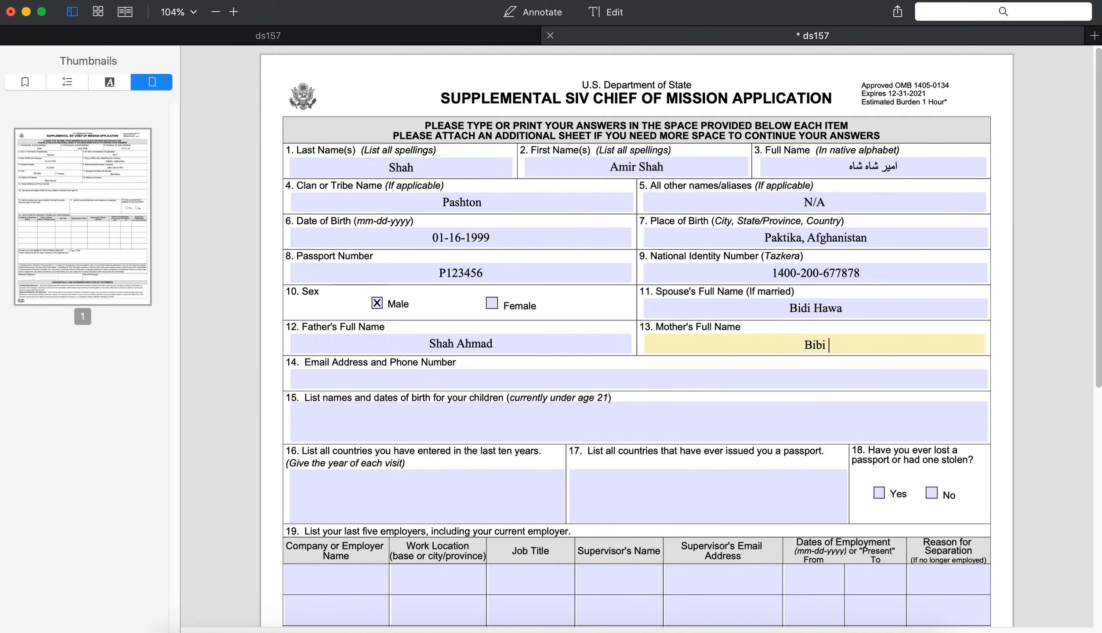
type("Fatima")
Step: Fill item 14 with the applicant's email address and phone number
left_click(635, 377)
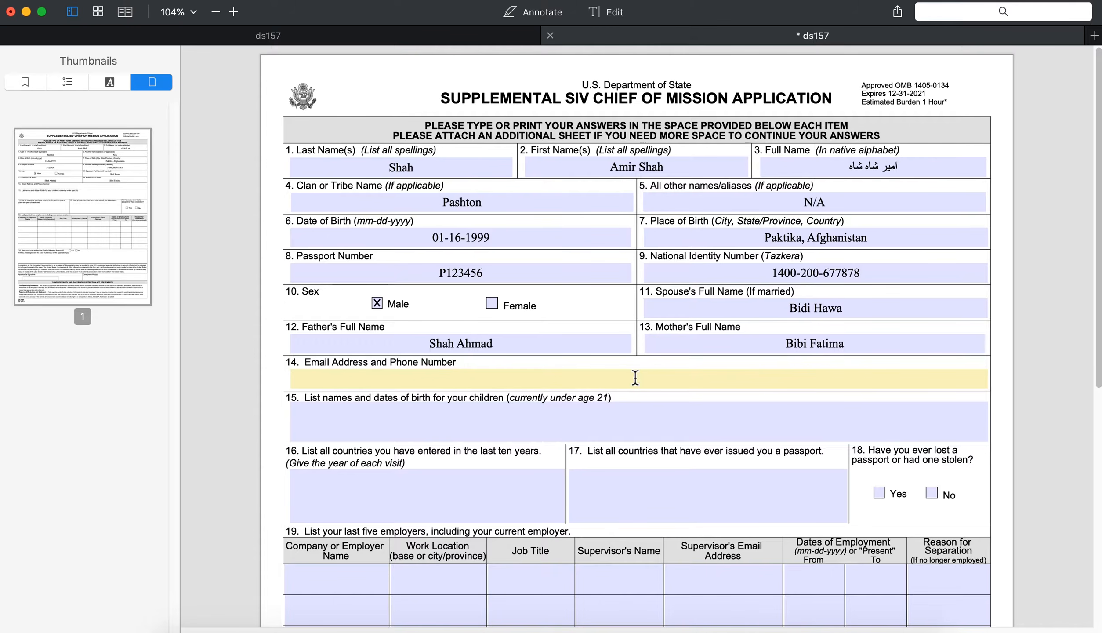
type("email@gmail.com, +937123456789")
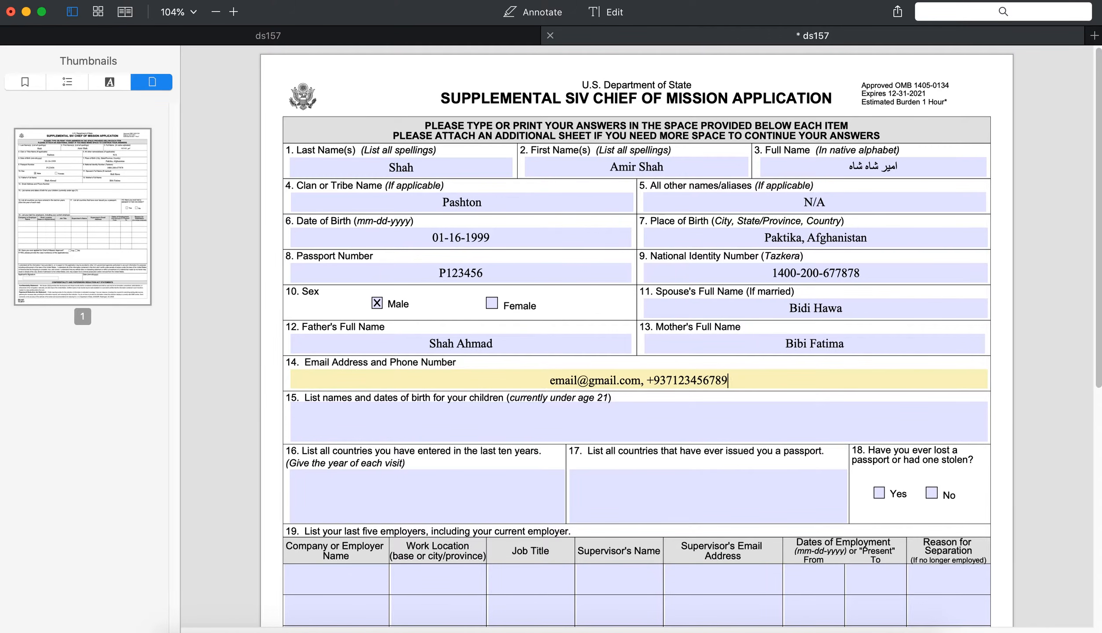
Step: List two children in item 15 with birth dates 01-01-2006 and 02=02-2007
left_click(604, 423)
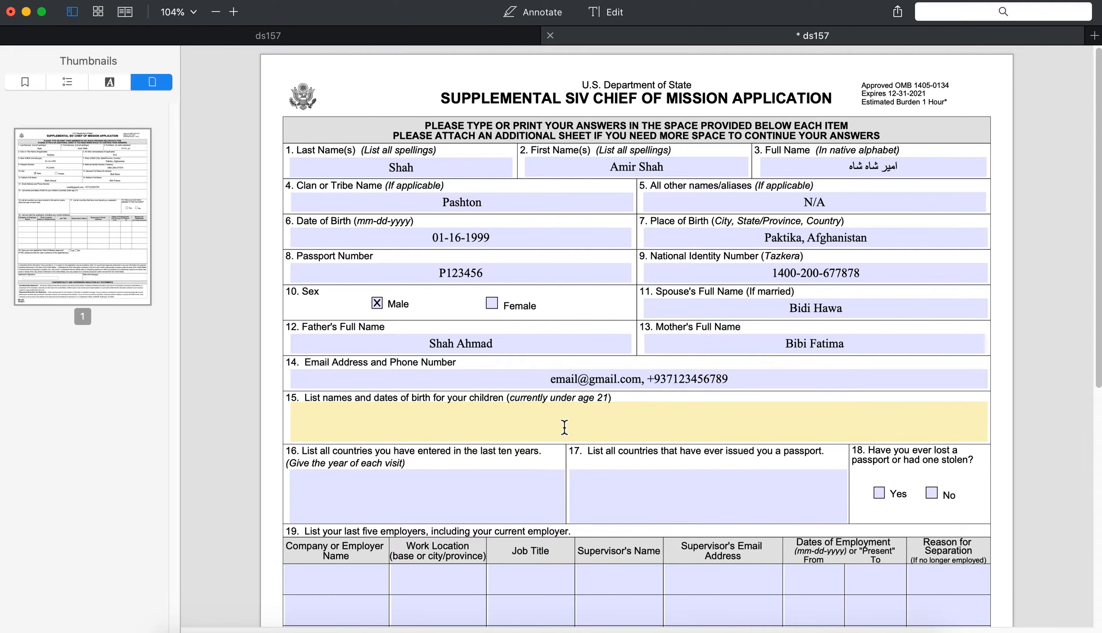
left_click(535, 410)
left_click_drag(511, 400, 606, 403)
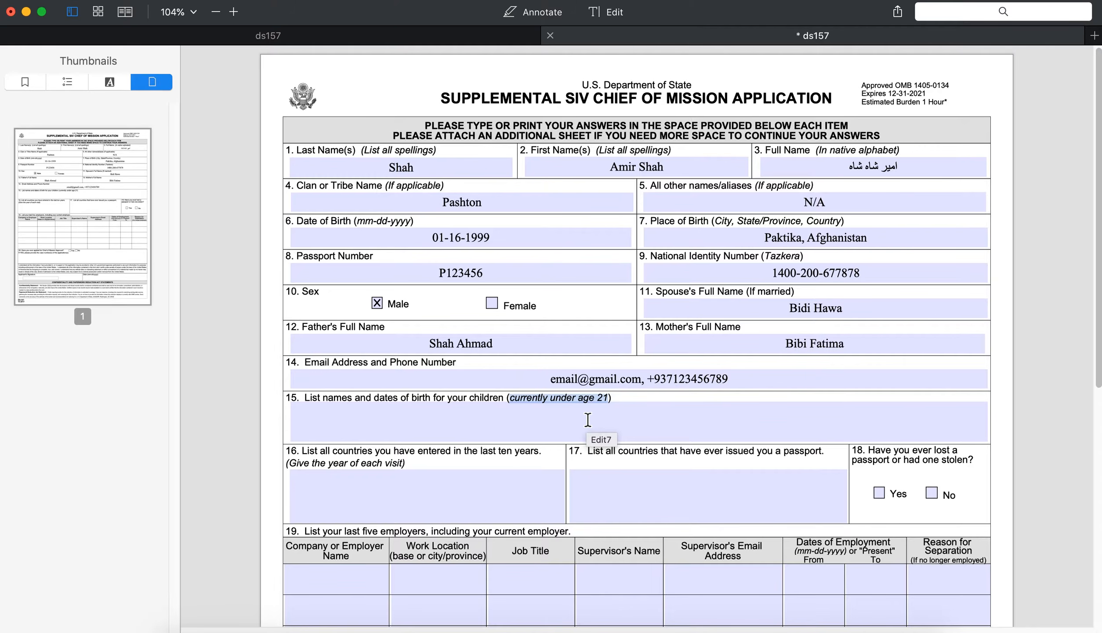
left_click(598, 414)
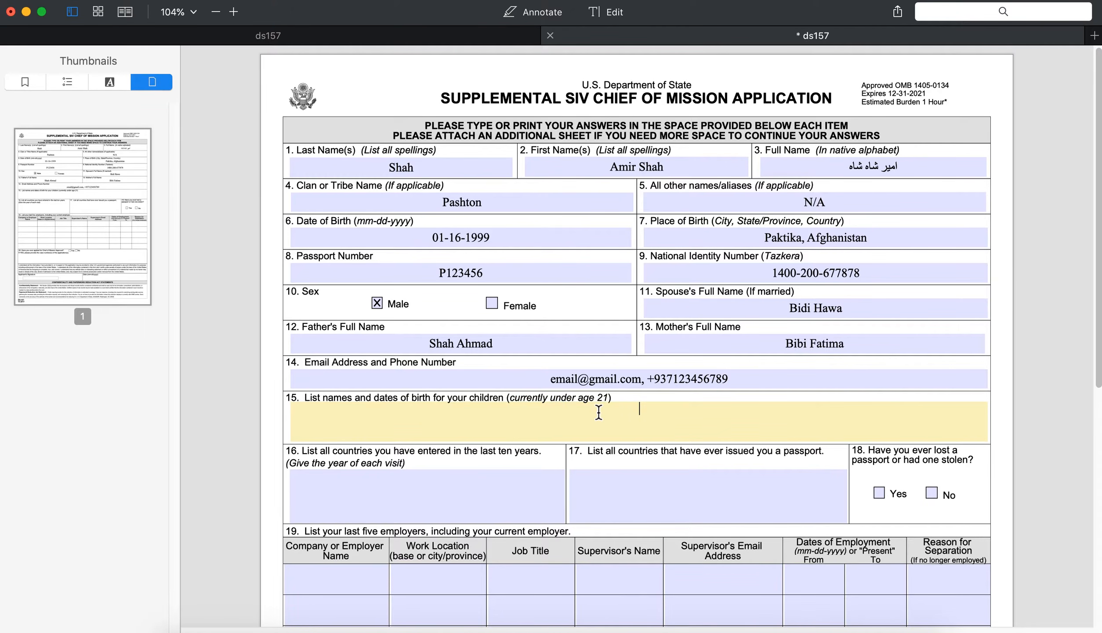
type("Ahmad 01-01-2006, Moahmood 02")
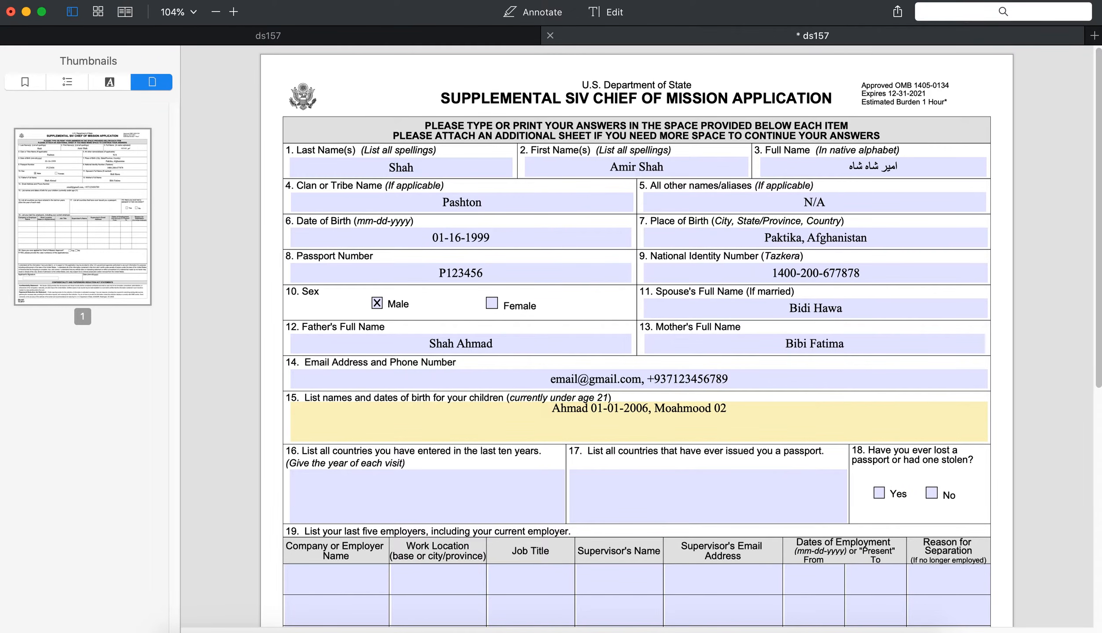
type("=02-")
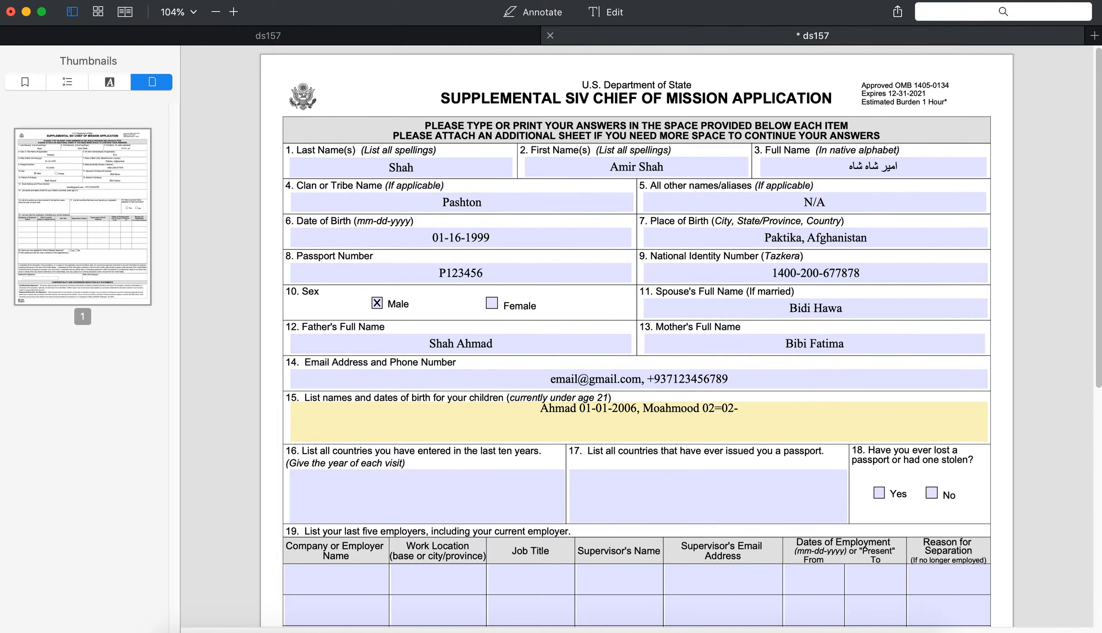
type("2007,")
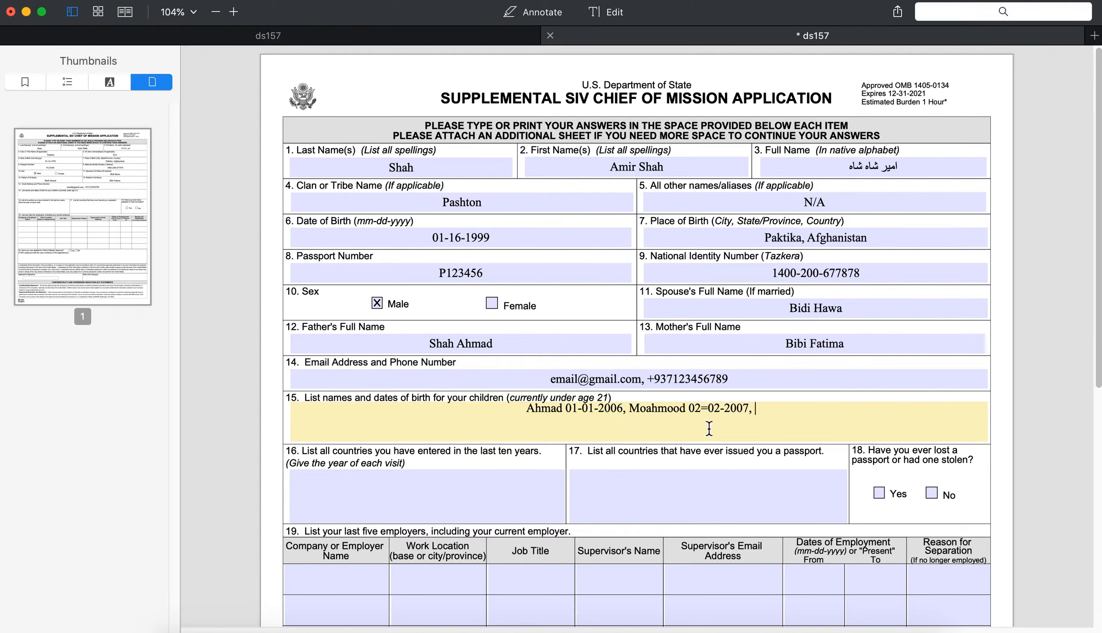
left_click(617, 396)
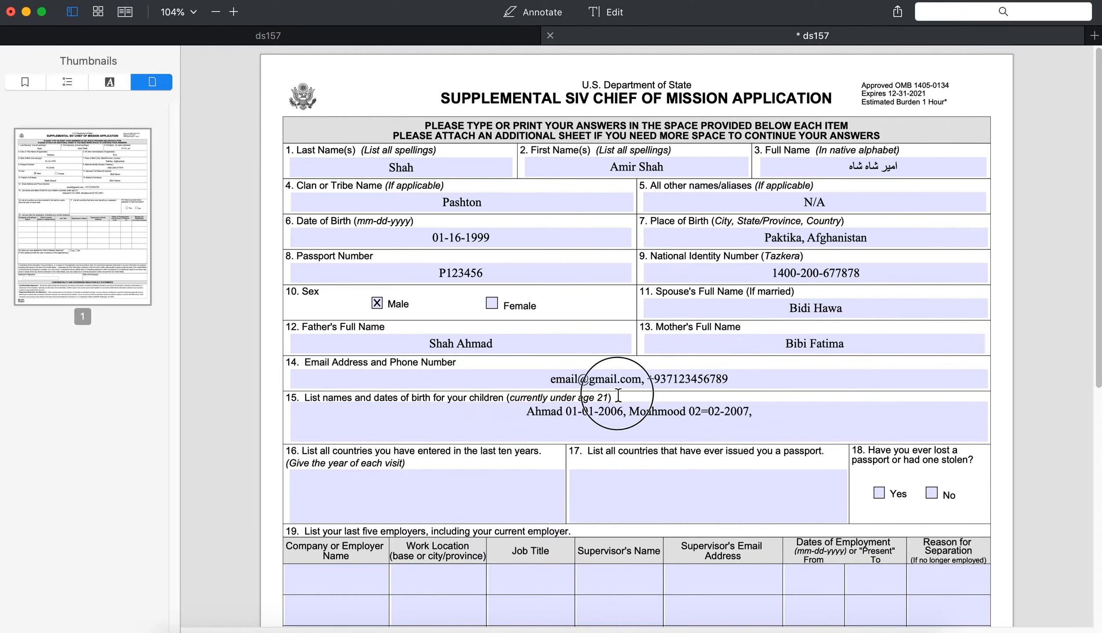
left_click_drag(619, 399, 176, 399)
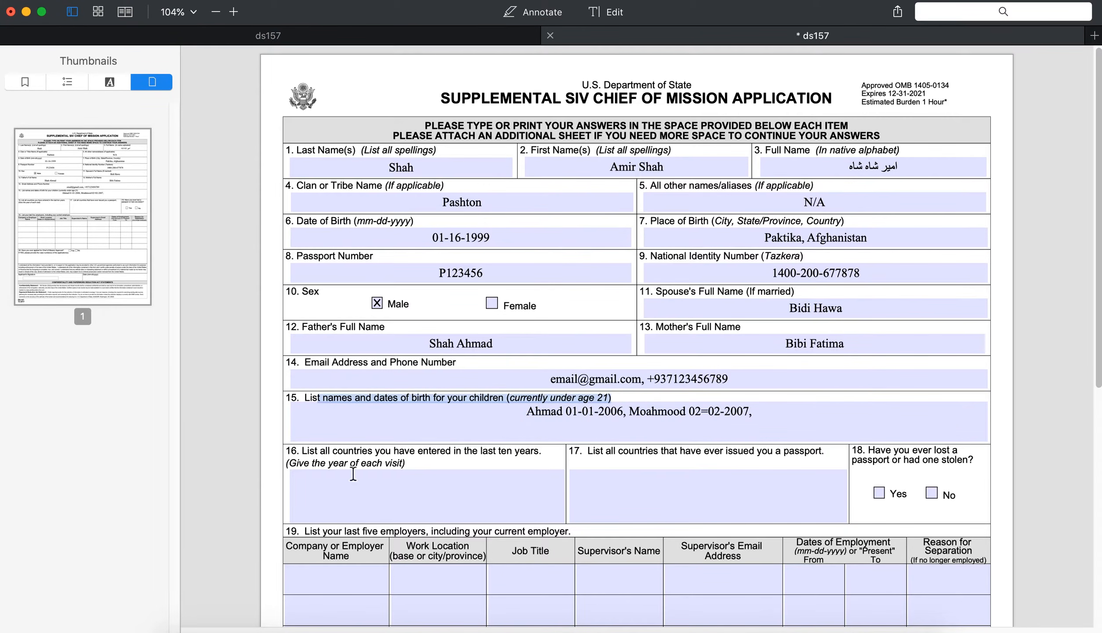
Step: Set item 16 to None, replacing a typed India 2017, Pakistan 2020 list
scroll(469, 441, "down", 3)
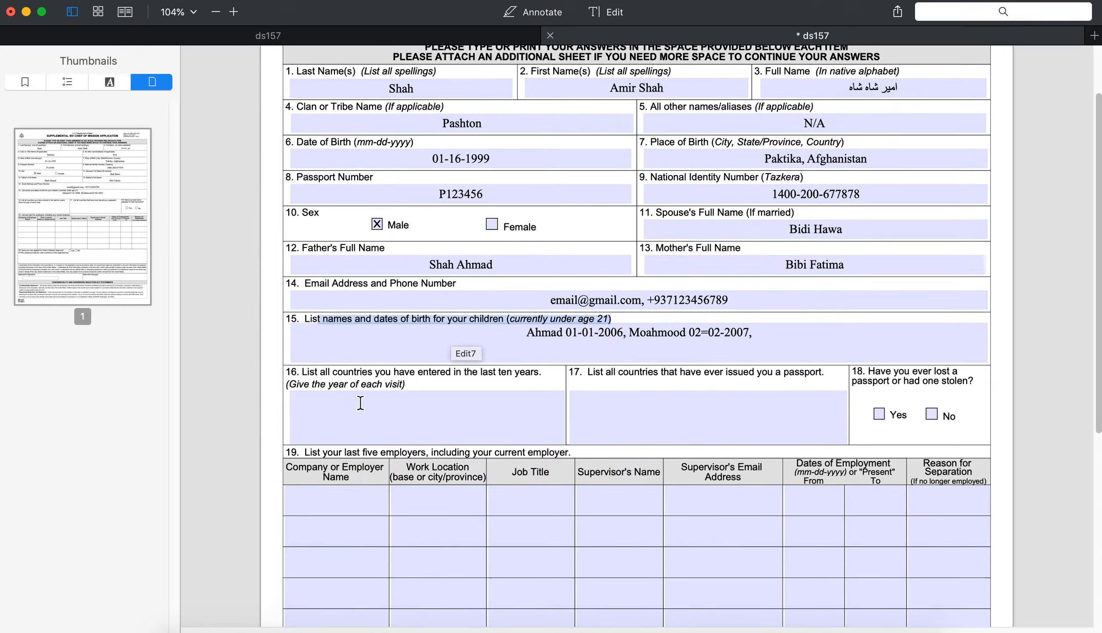
left_click(327, 405)
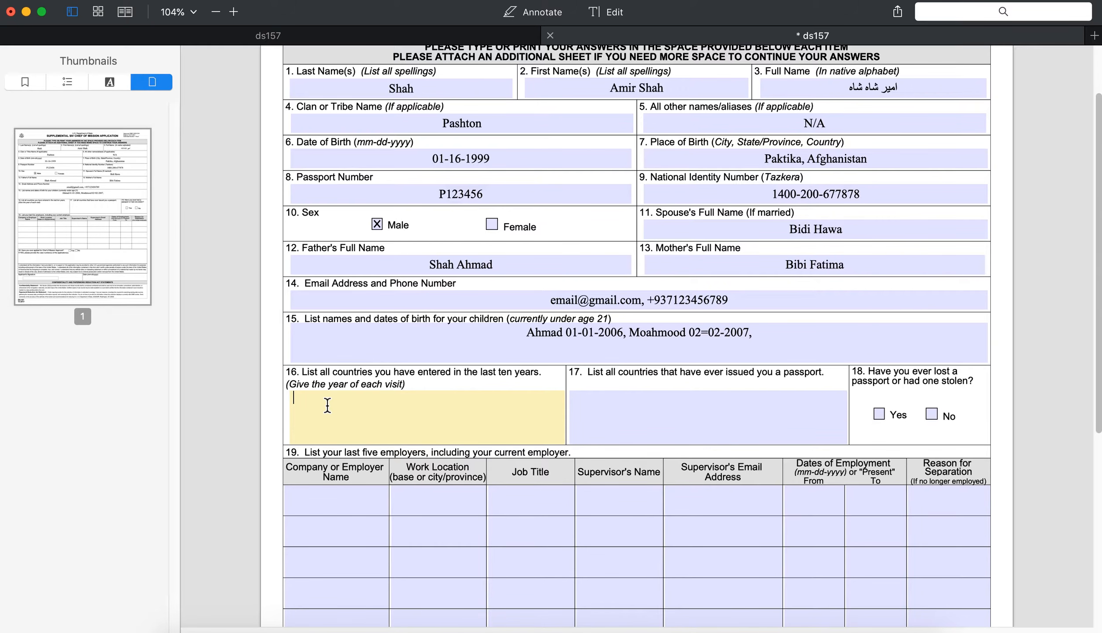
type("India 2017, Pakistan 20")
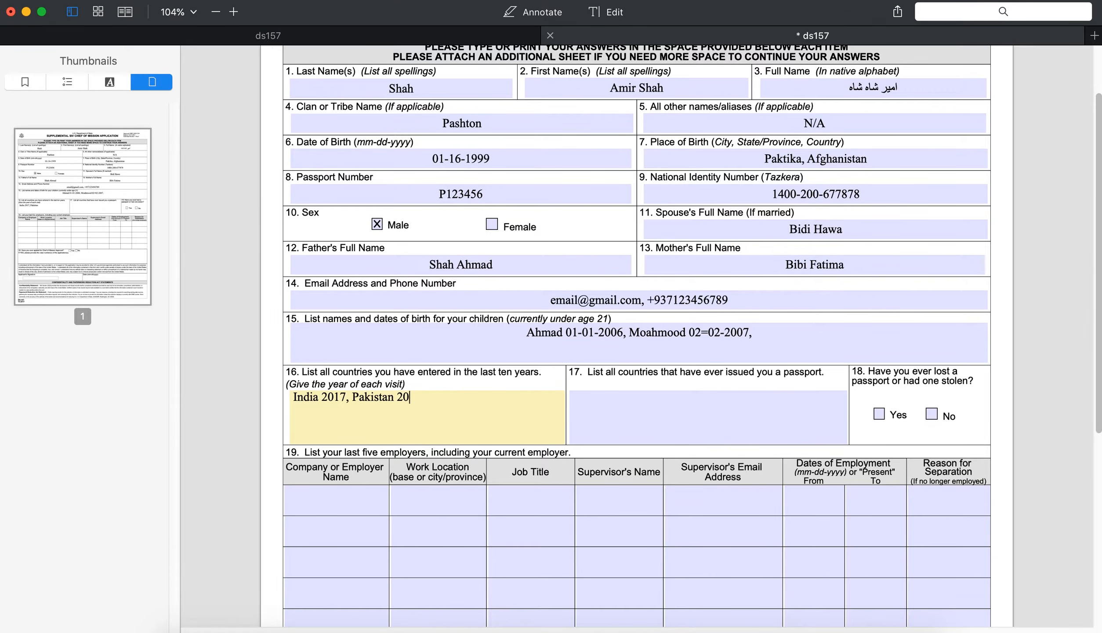
type("20,")
key("BackSpace")
key("BackSpace")
key("BackSpace")
key("BackSpace")
key("BackSpace")
key("BackSpace")
key("BackSpace")
key("BackSpace")
key("BackSpace")
key("BackSpace")
key("BackSpace")
key("BackSpace")
key("BackSpace")
key("BackSpace")
key("BackSpace")
key("BackSpace")
key("BackSpace")
key("BackSpace")
key("BackSpace")
key("BackSpace")
key("BackSpace")
key("BackSpace")
key("BackSpace")
key("BackSpace")
key("BackSpace")
key("BackSpace")
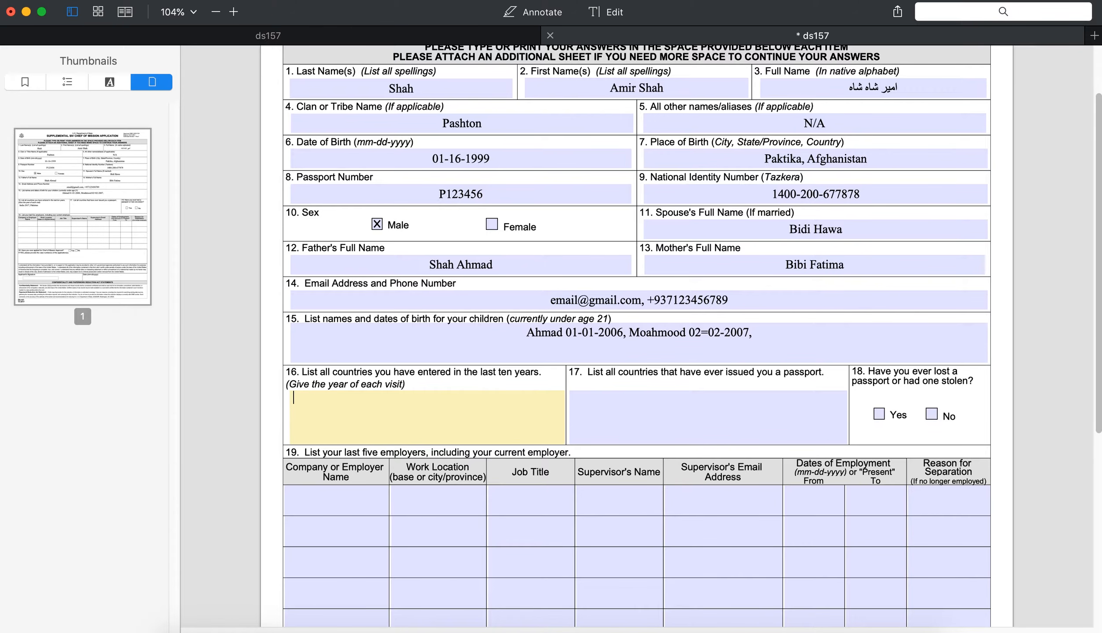
type("None")
Step: Enter Afghanistan as the passport-issuing country in item 17
left_click(608, 408)
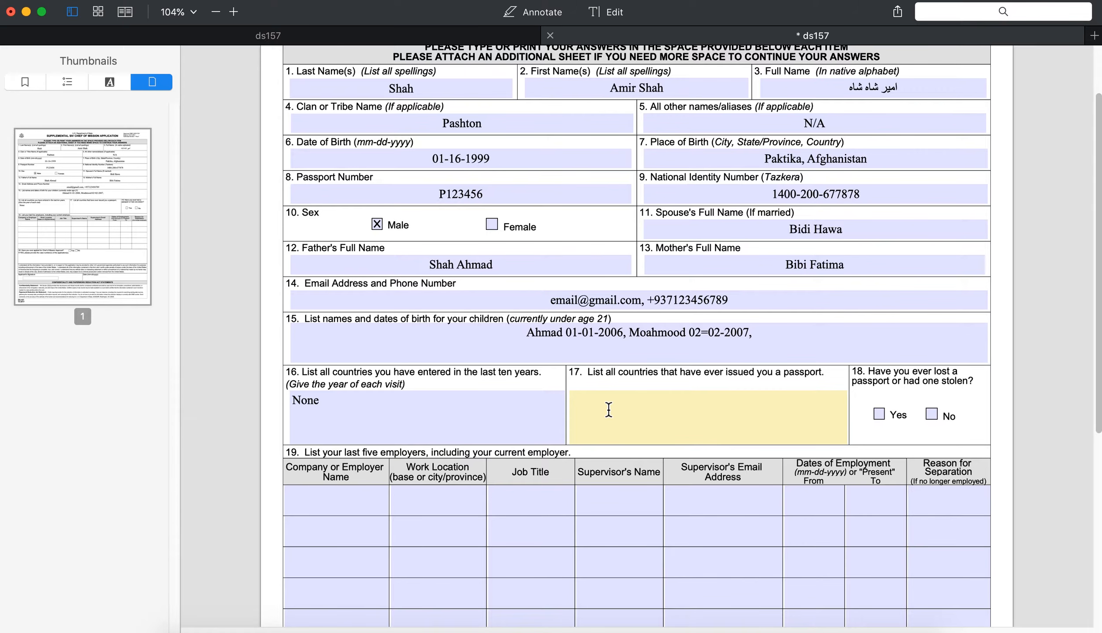
type("A")
key("BackSpace")
type("Afghanistan")
type(",")
key("BackSpace")
key("BackSpace")
left_click(886, 405)
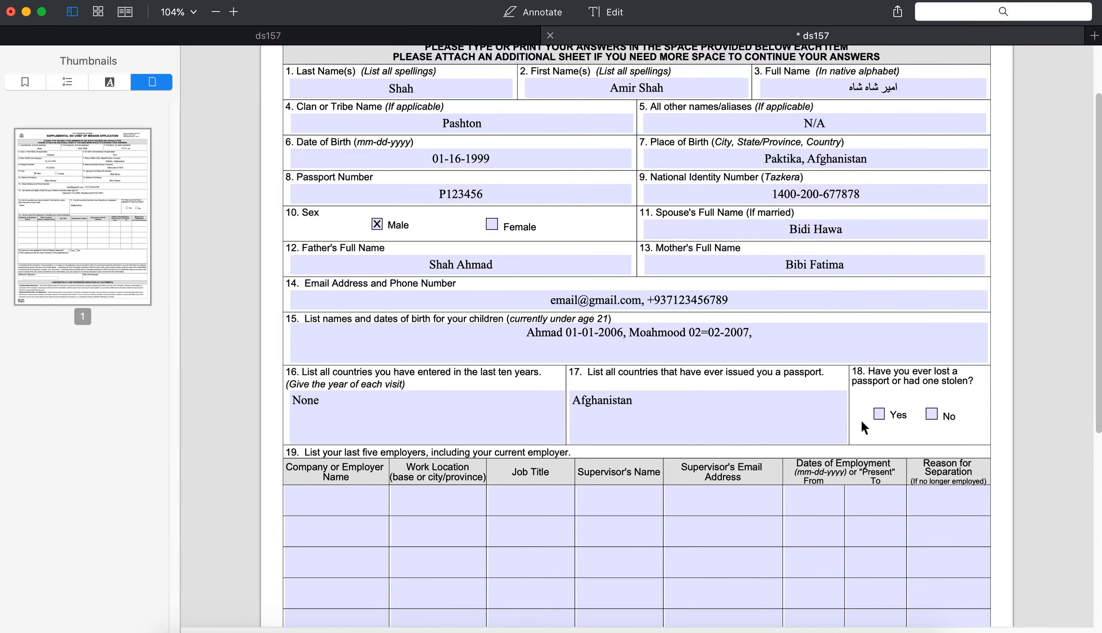
Step: Answer No to item 18's lost or stolen passport question, leaving Yes unticked
left_click(880, 414)
left_click(931, 414)
left_click(880, 414)
scroll(635, 446, "down", 5)
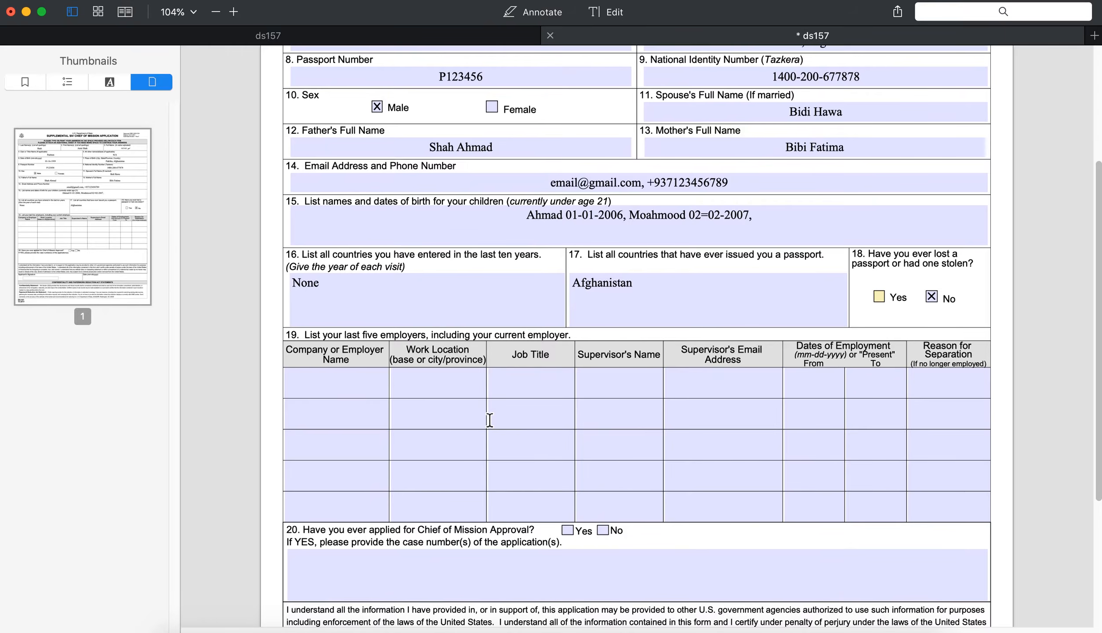
Step: Enter 'Contrak, Corp' as the company name in item 19's first employer row
left_click(291, 350)
left_click_drag(291, 350, 703, 352)
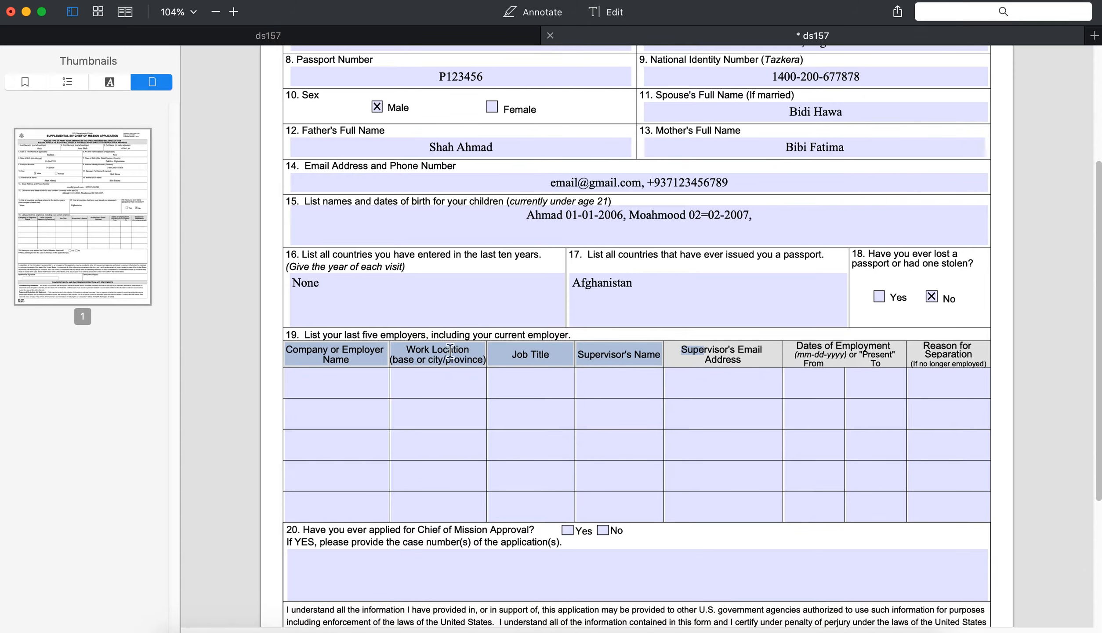
left_click_drag(304, 335, 577, 336)
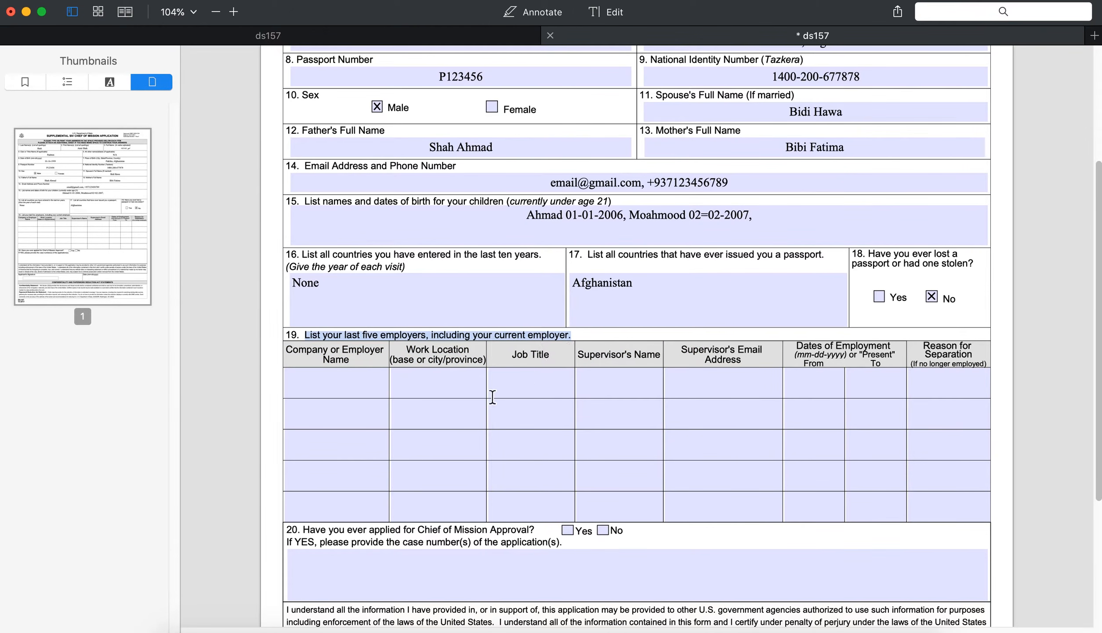
left_click(335, 387)
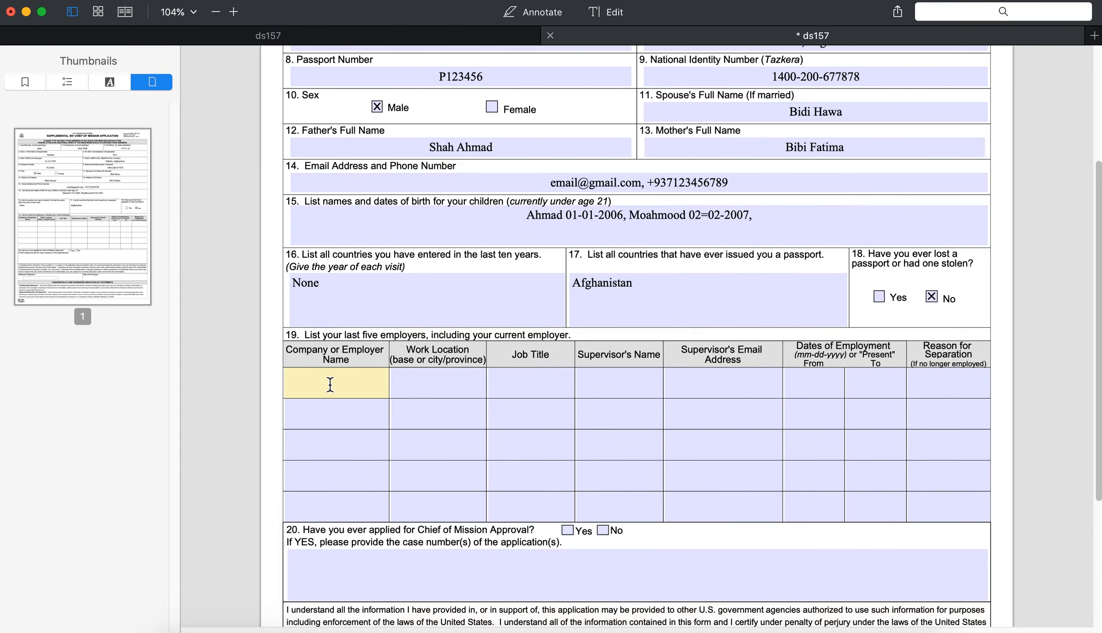
type("Contrak , Corp")
left_click_drag(387, 381, 254, 389)
left_click(403, 382)
left_click(349, 382)
left_click(436, 380)
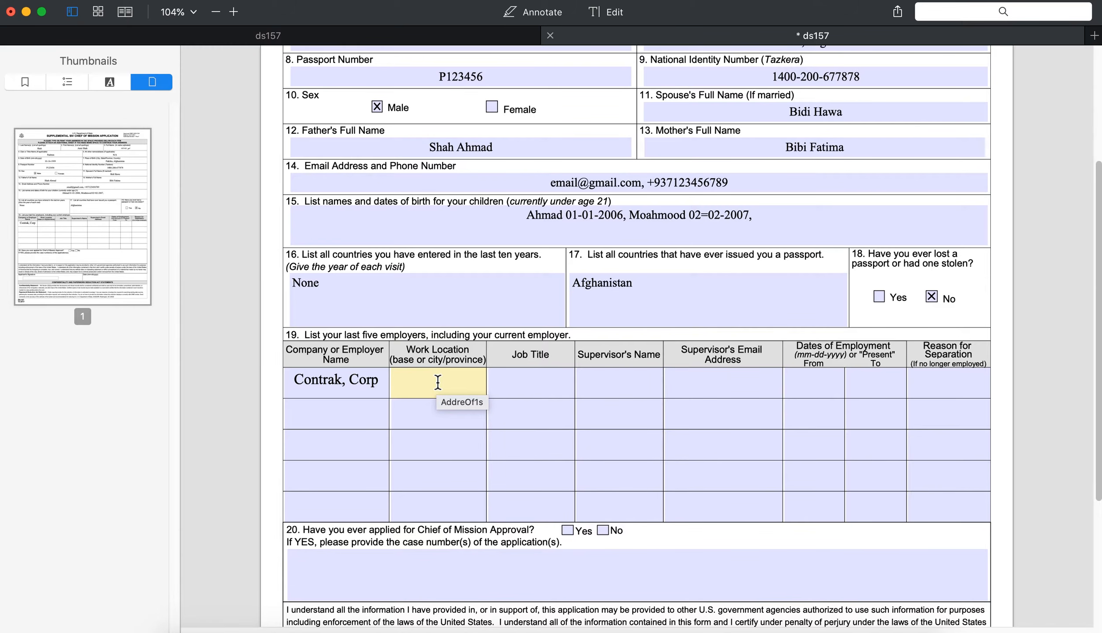
Step: Fill in work location Kabul, job title Driver and the supervisor's name in row one
type("Kabul")
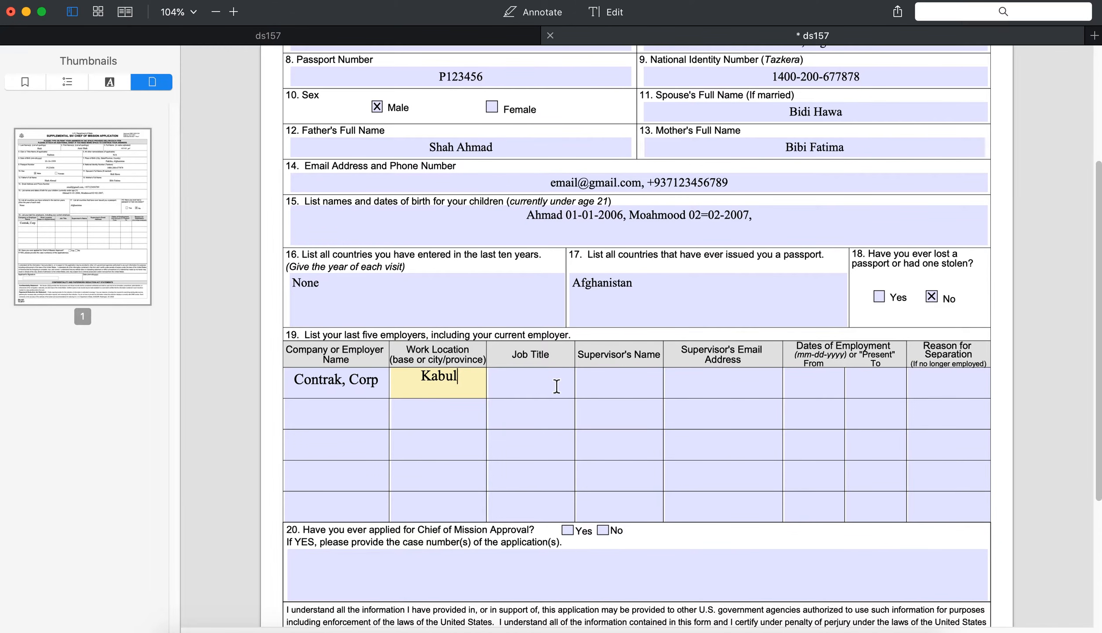
left_click(531, 383)
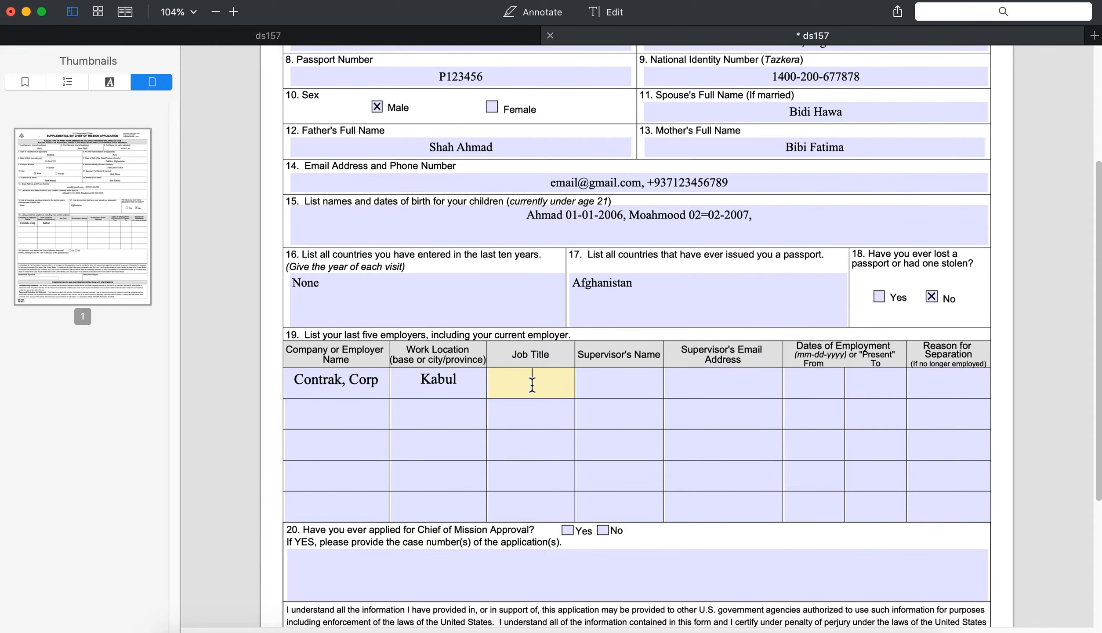
type("Driver")
left_click(618, 379)
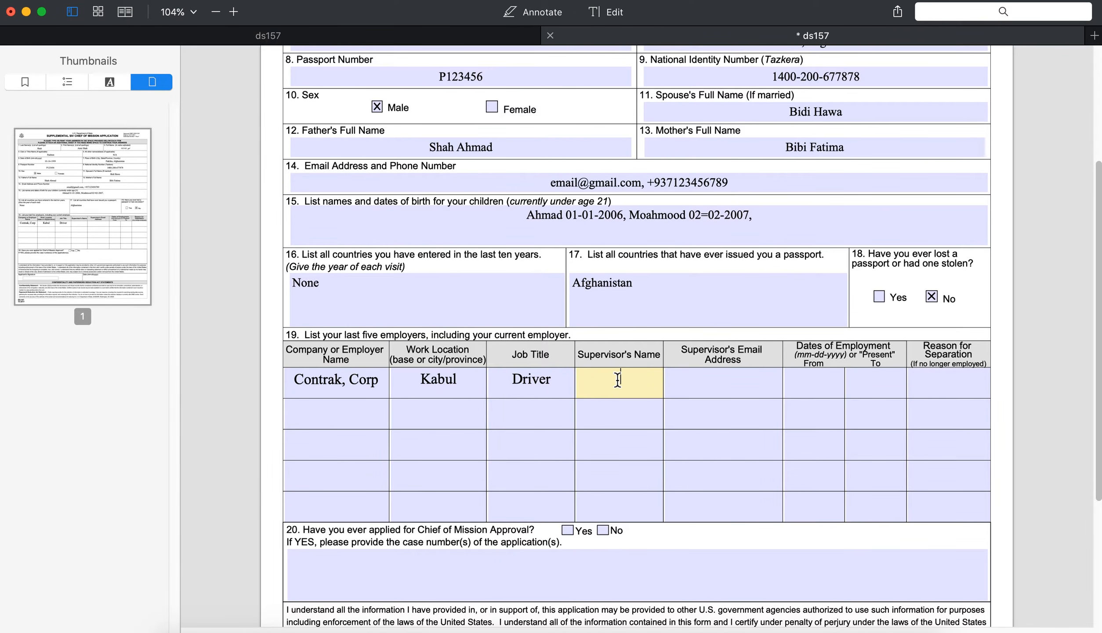
left_click(298, 377)
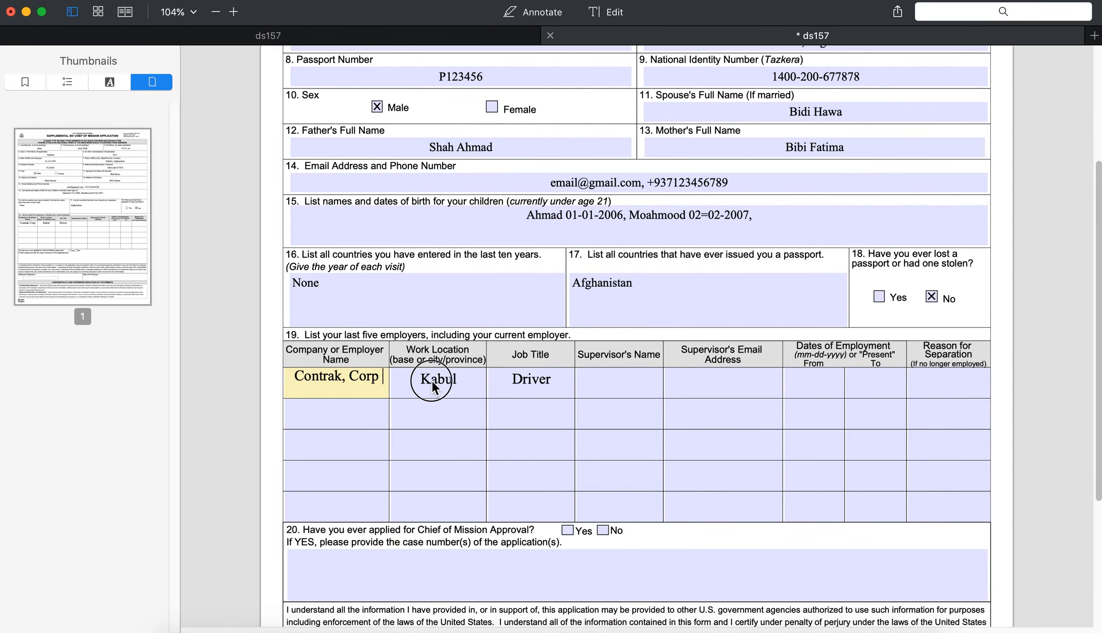
left_click(618, 382)
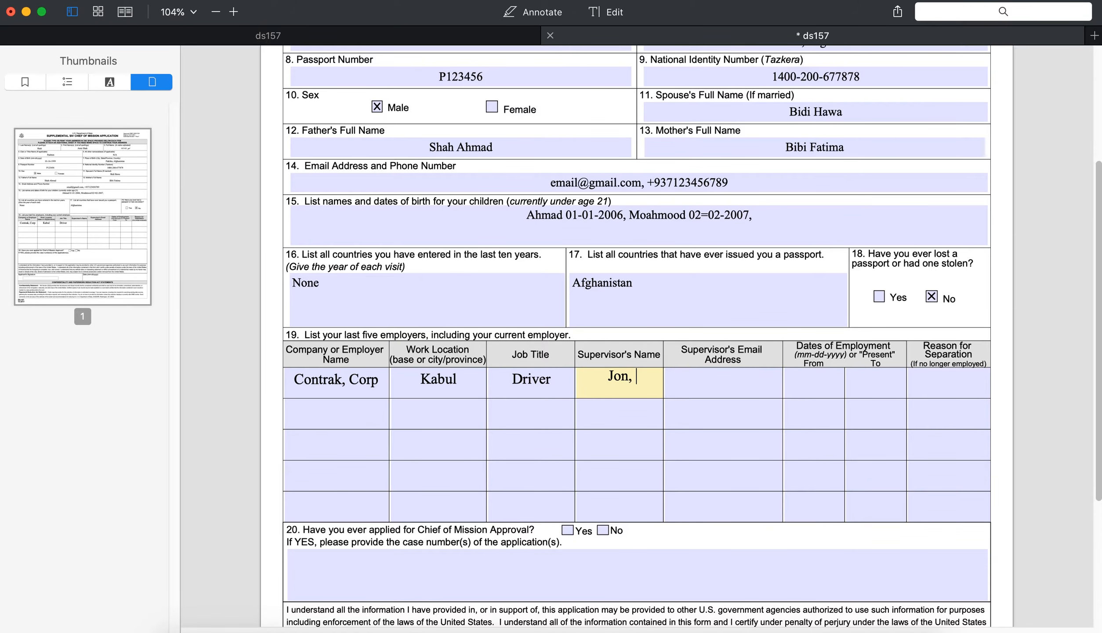
type("Amir")
key("BackSpace")
key("BackSpace")
key("BackSpace")
key("BackSpace")
type("Ahmad")
left_click_drag(607, 381, 584, 381)
key("BackSpace")
Step: Enter N/A as the supervisor's email and 01-01-2013 as the start date
left_click(292, 383)
left_click(736, 382)
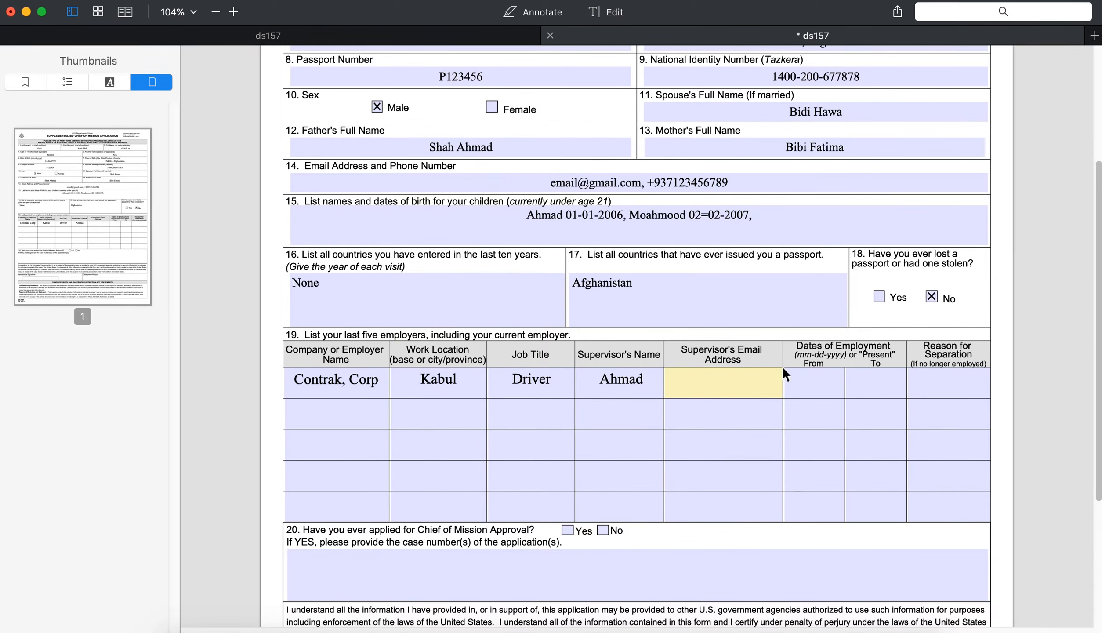
left_click(638, 382)
left_click(734, 381)
type("N/A")
left_click_drag(744, 376, 686, 375)
left_click(822, 387)
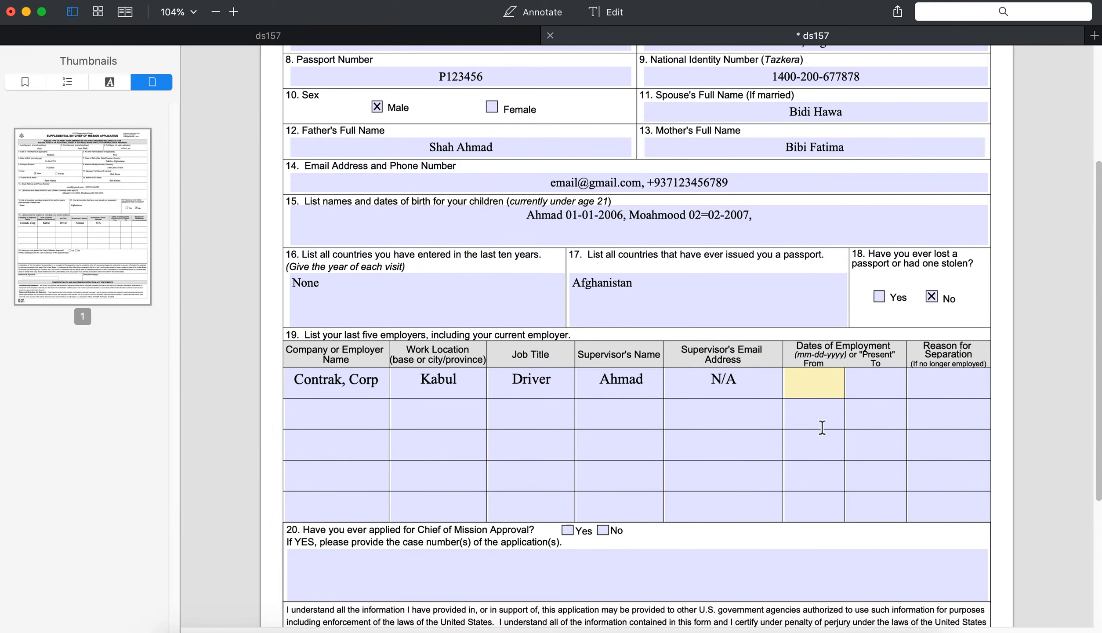
left_click_drag(294, 384, 772, 390)
left_click(808, 386)
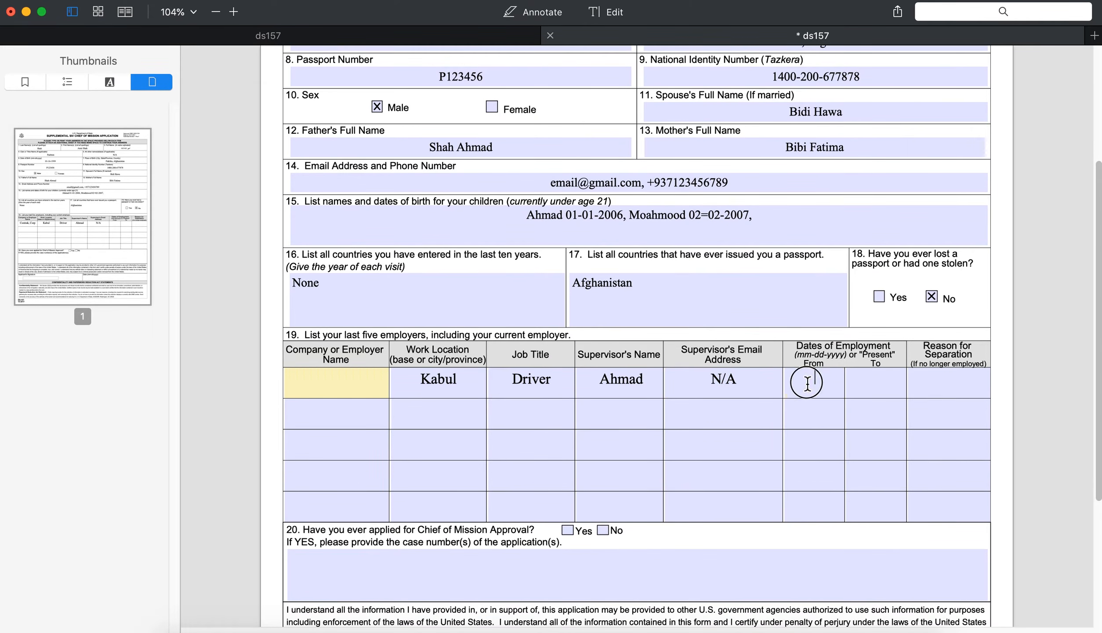
left_click(810, 381)
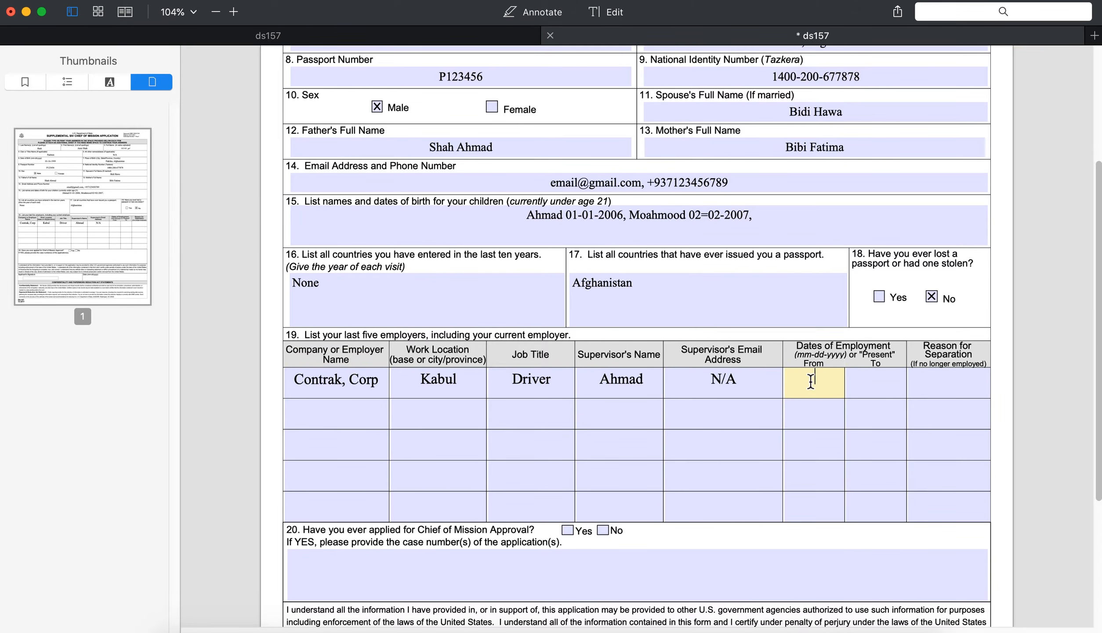
type("01-01-2013")
left_click(856, 386)
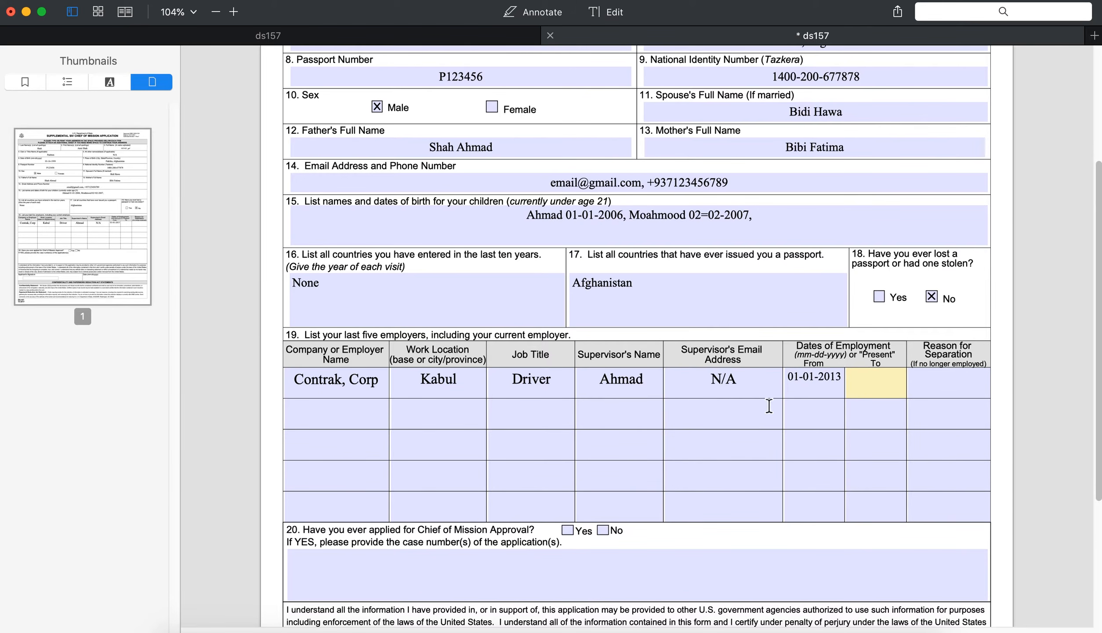
Step: Set the first employer row's end date to 03-30-2019
left_click(300, 382)
left_click(876, 384)
type("Present")
key("BackSpace")
key("BackSpace")
key("BackSpace")
key("BackSpace")
key("BackSpace")
key("BackSpace")
type("03-30-2019")
left_click(786, 378)
Step: Enter 'End of Contract' as the reason for separation
left_click(945, 385)
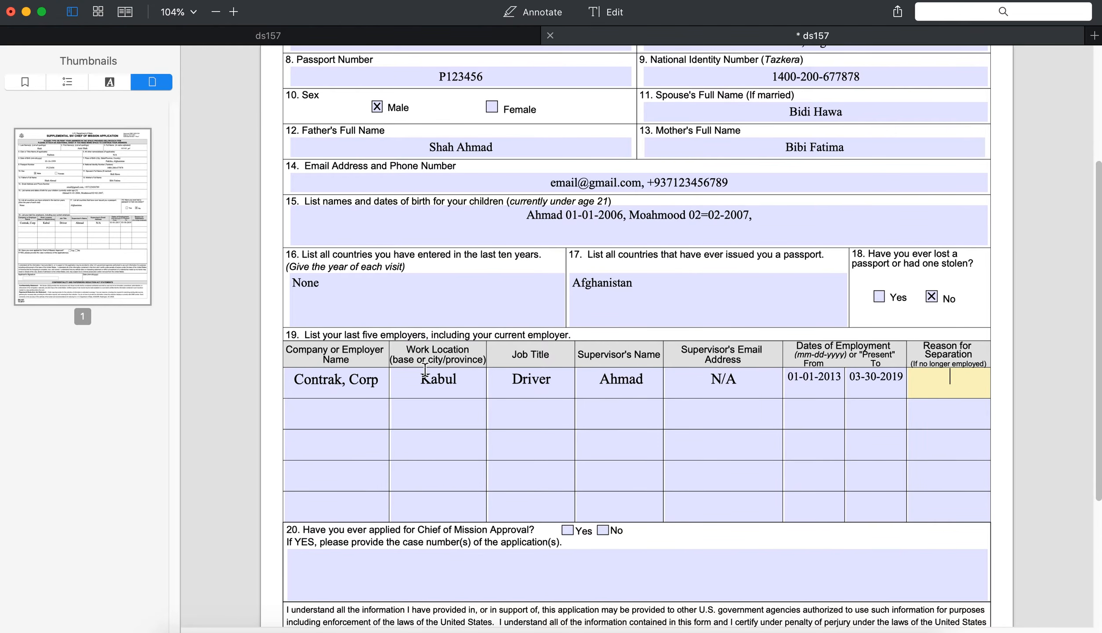
left_click(882, 381)
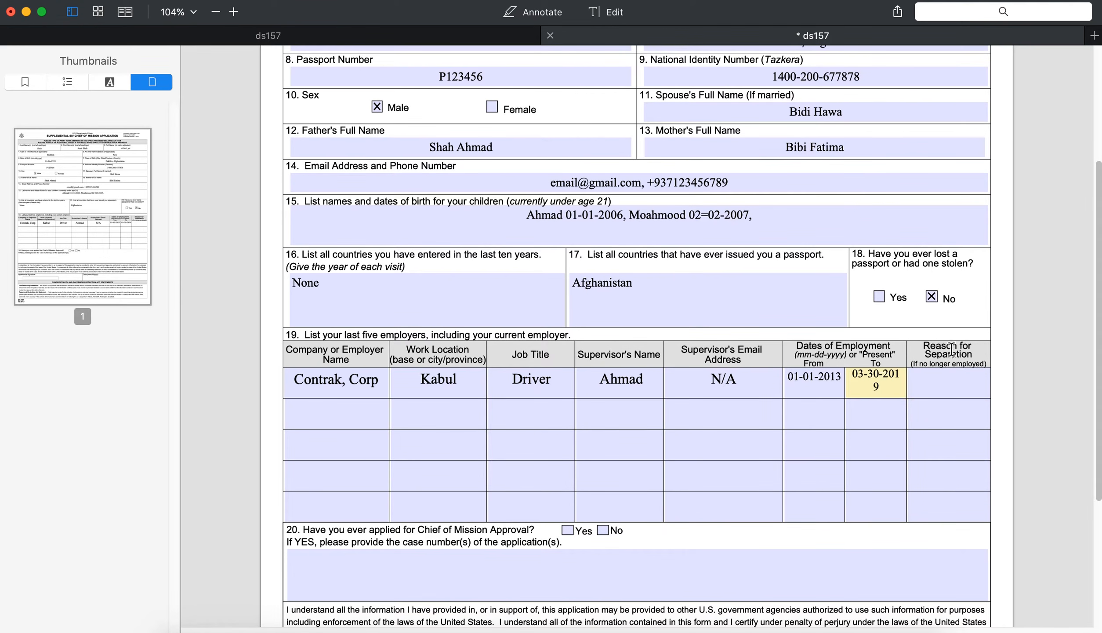
left_click(945, 384)
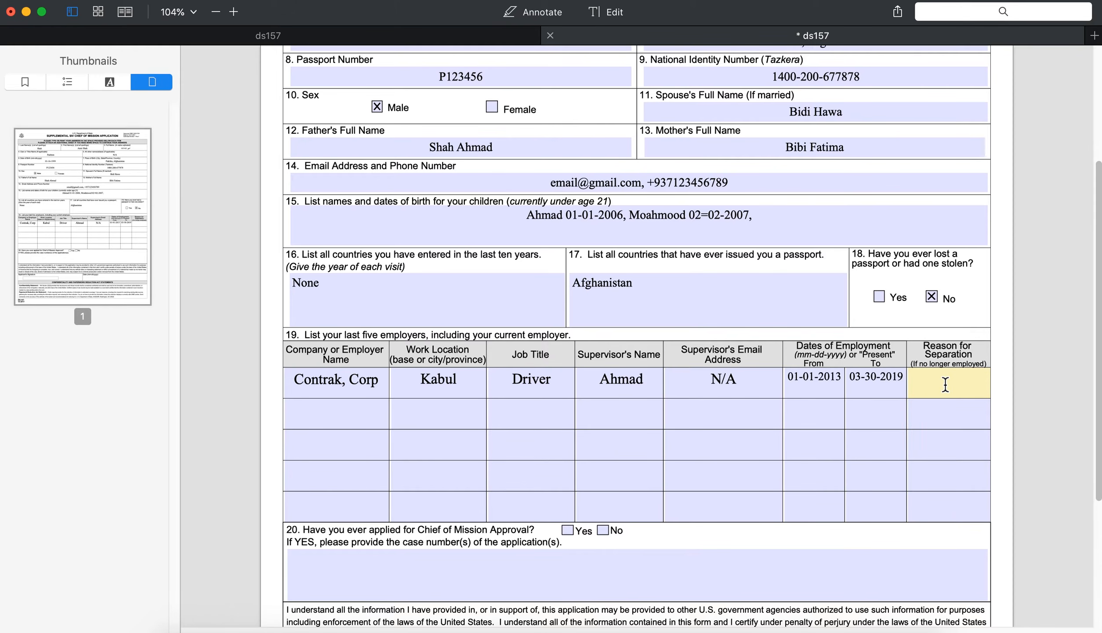
type("C")
type("End of Co")
type("ntra")
type("ct")
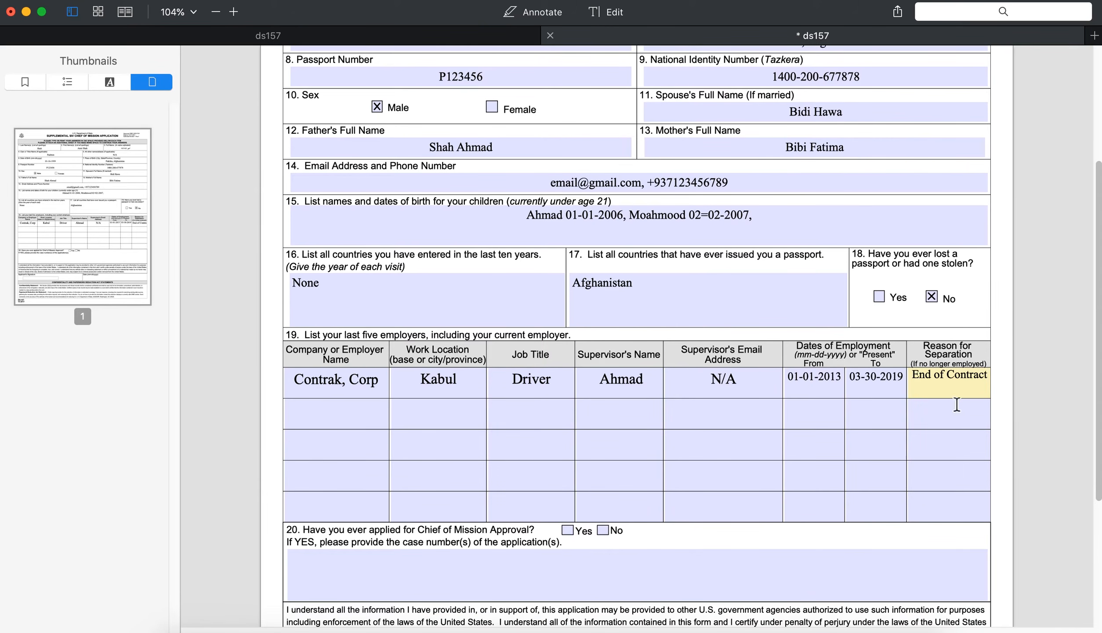
left_click(335, 417)
left_click(336, 443)
left_click(342, 480)
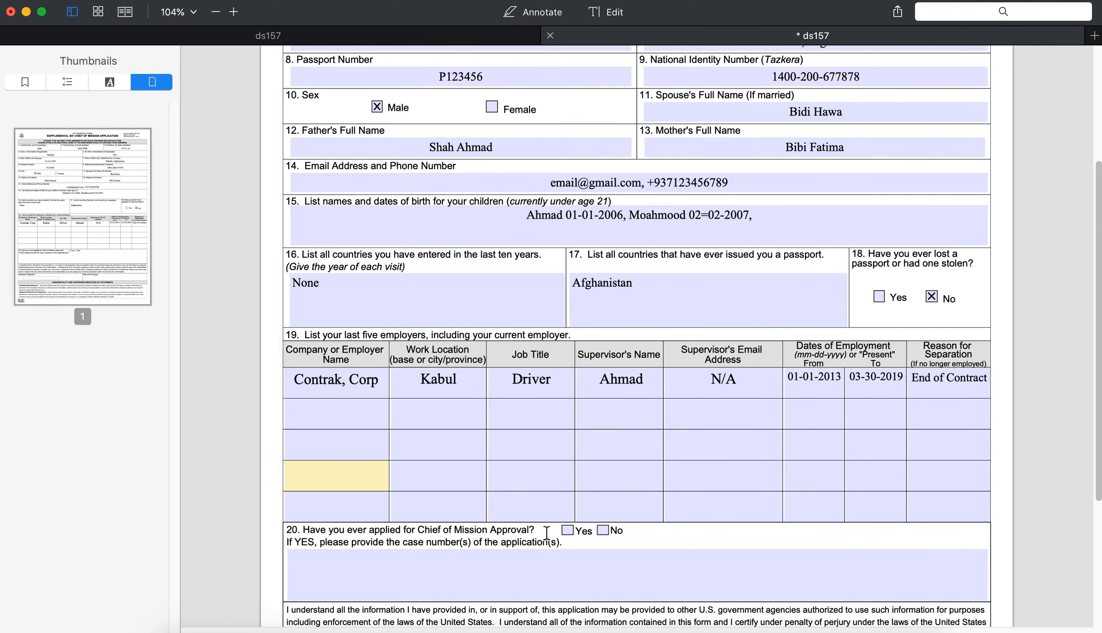
Step: Review the Contrak, Corp company and Kabul work location entries in the first row
scroll(680, 467, "down", 5)
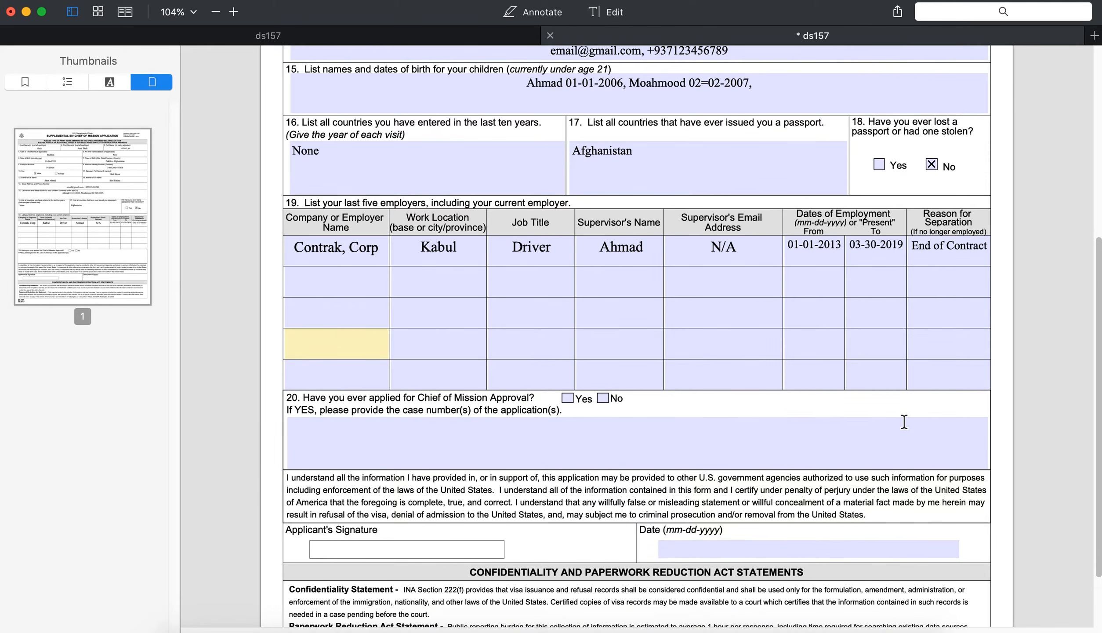
left_click(322, 249)
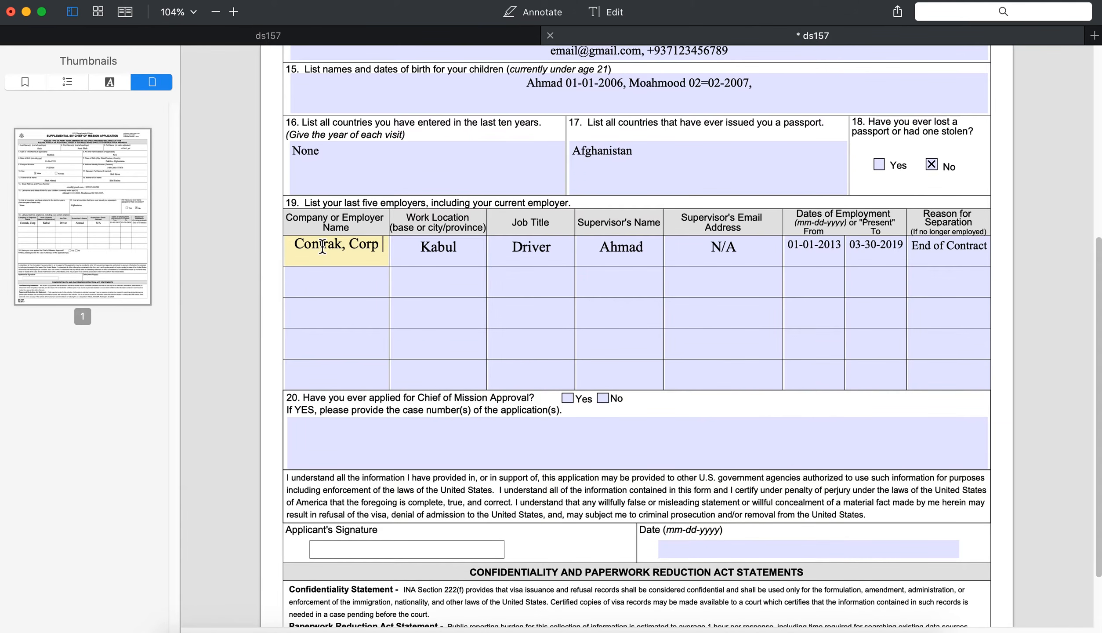
scroll(510, 396, "down", 1)
scroll(505, 392, "down", 1)
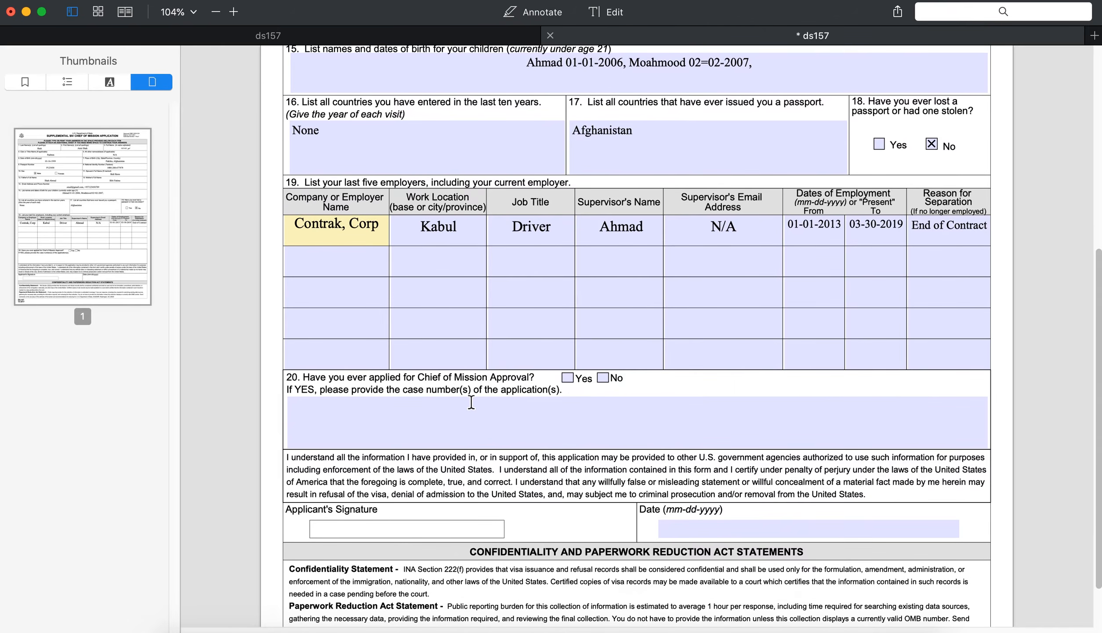
left_click(320, 225)
left_click_drag(293, 227, 589, 227)
left_click(426, 225)
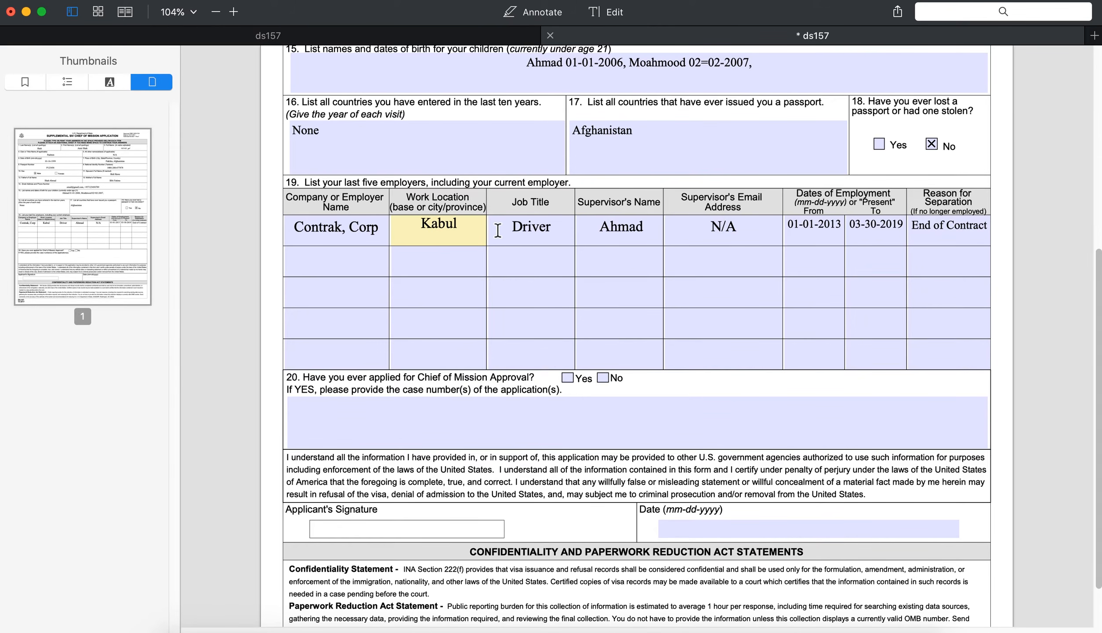
left_click(838, 224)
Step: Check the row's dates, job title Driver and supervisor's name, then move to question 20
left_click(888, 229)
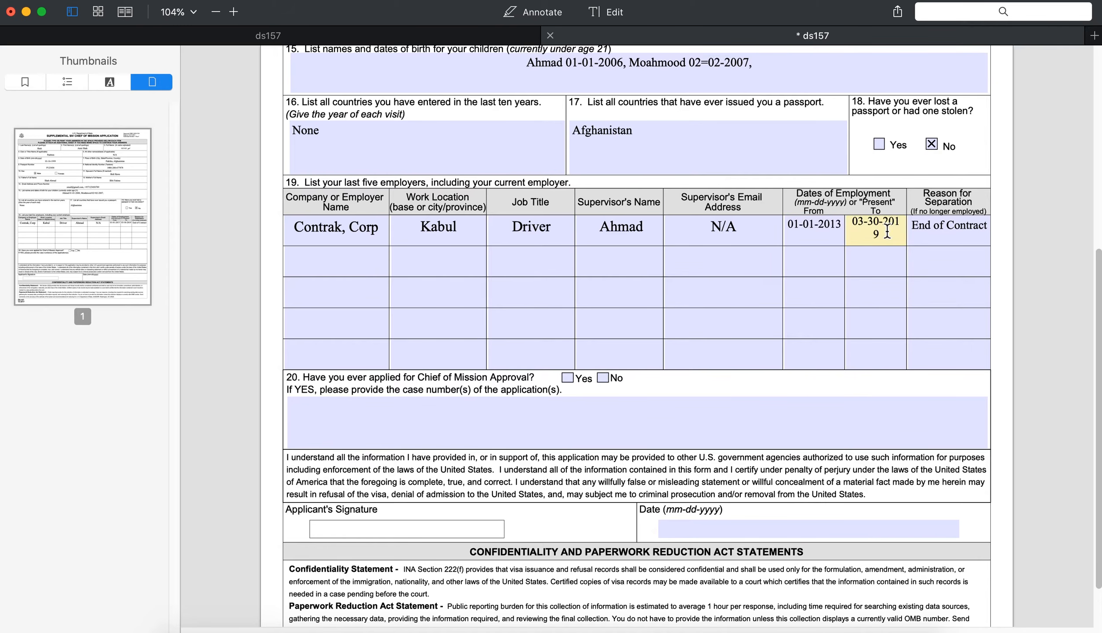
left_click(825, 230)
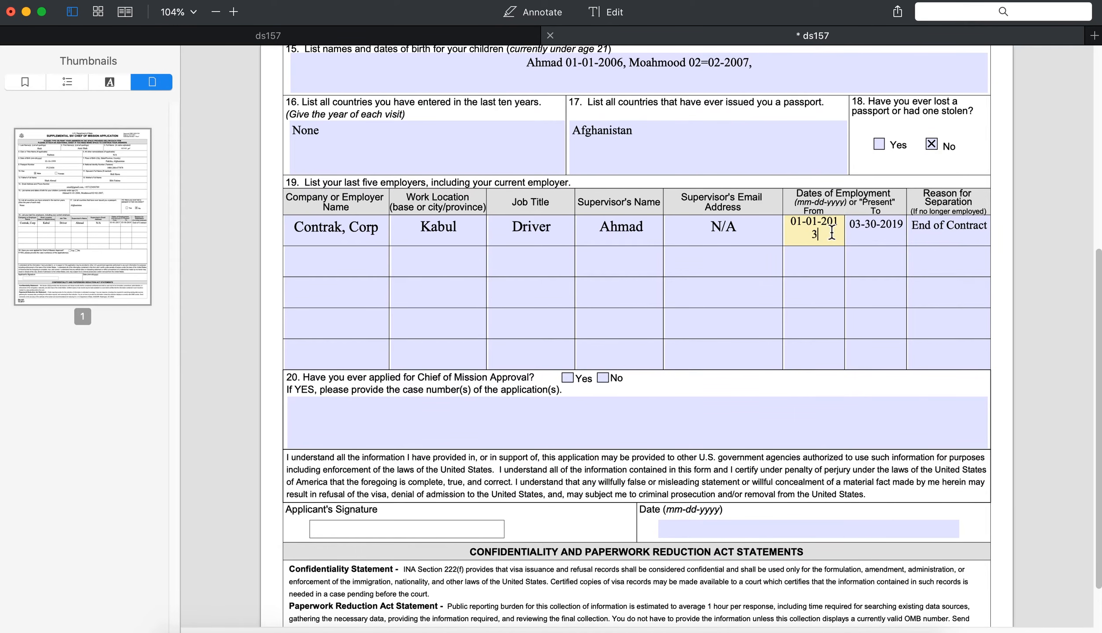
left_click(610, 232)
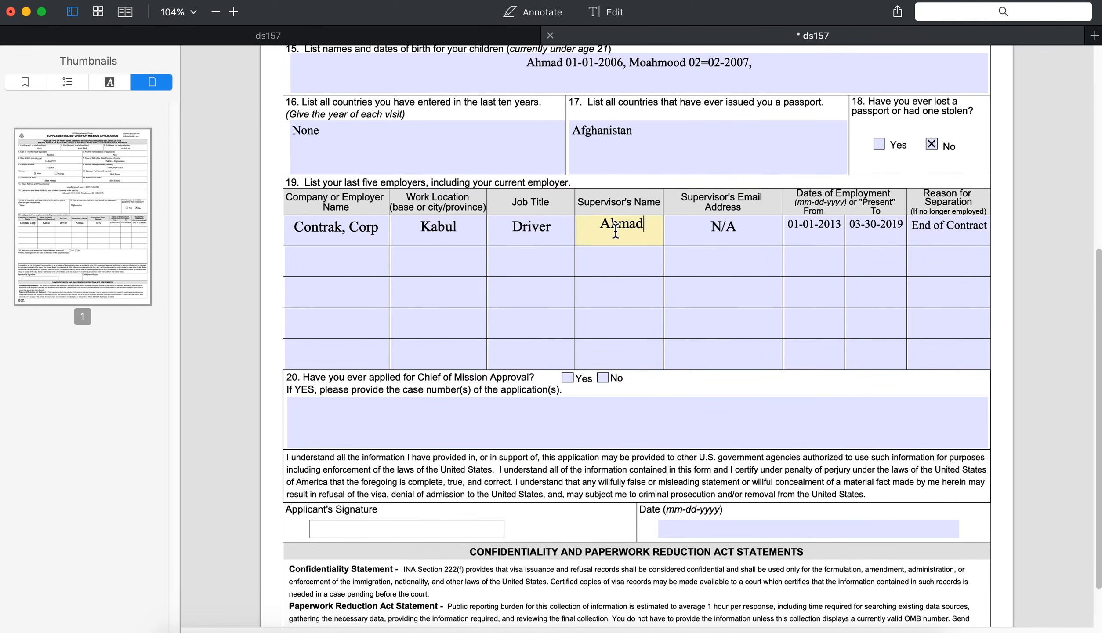
left_click(531, 230)
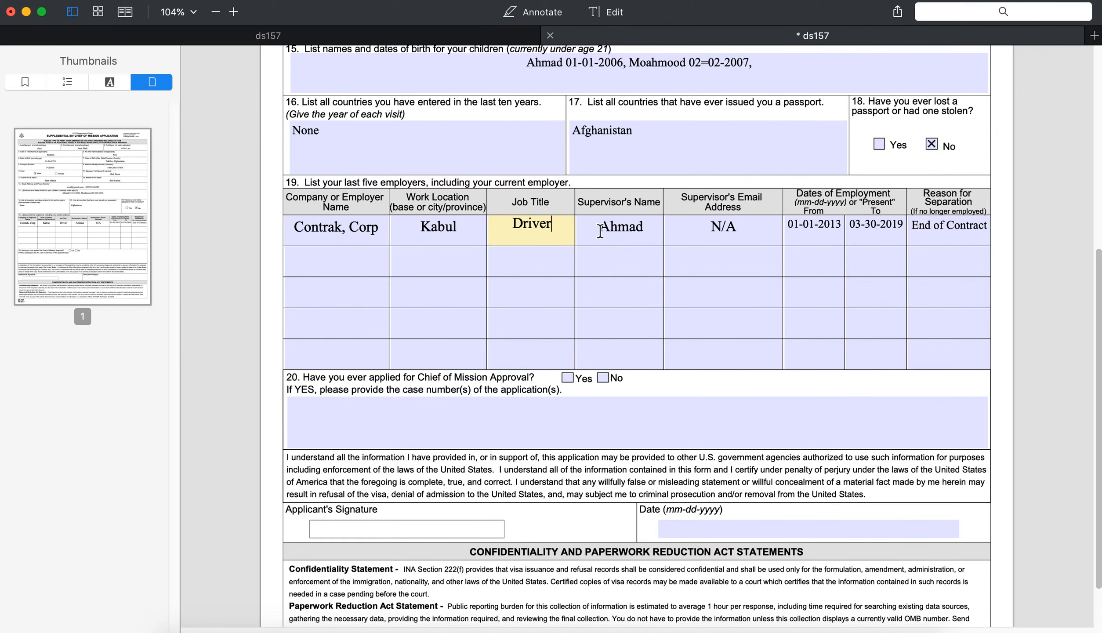
left_click(639, 228)
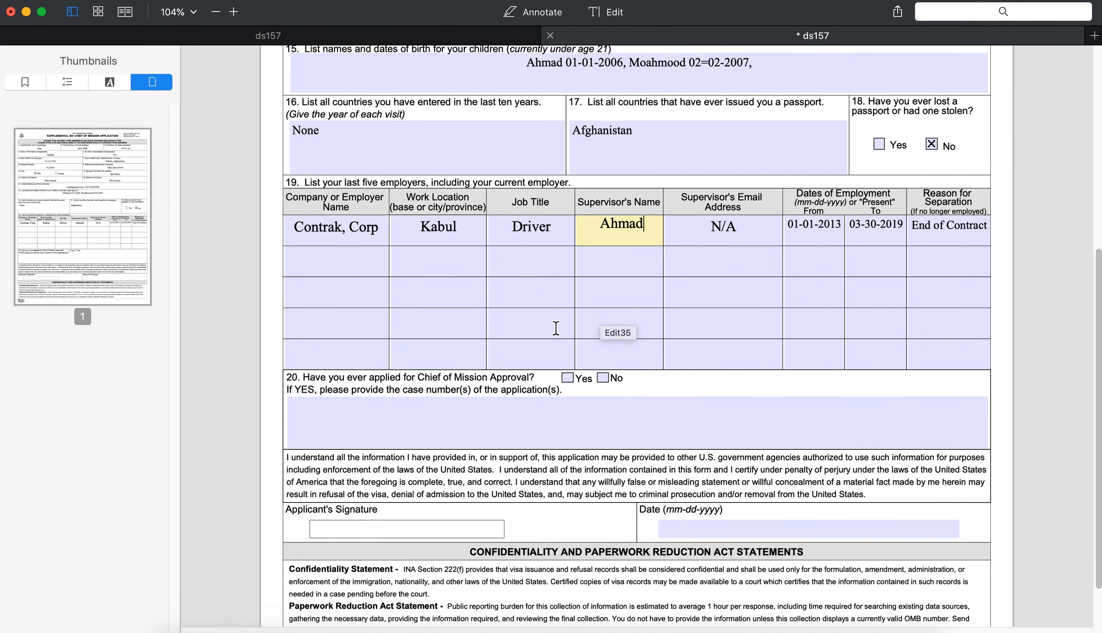
left_click(320, 384)
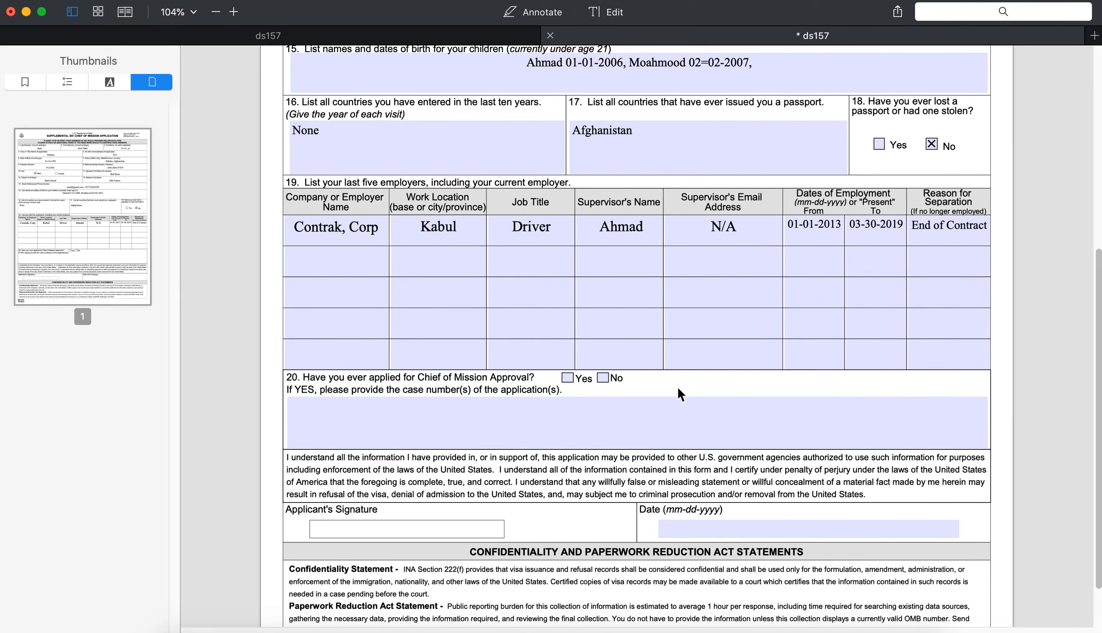
left_click_drag(303, 377, 572, 391)
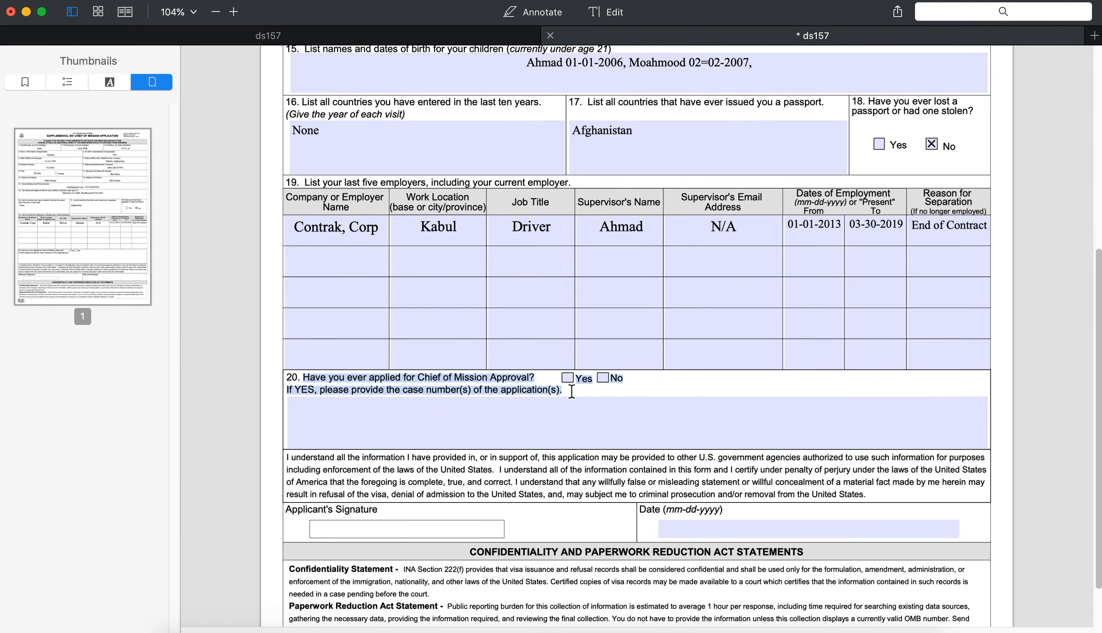
left_click(708, 389)
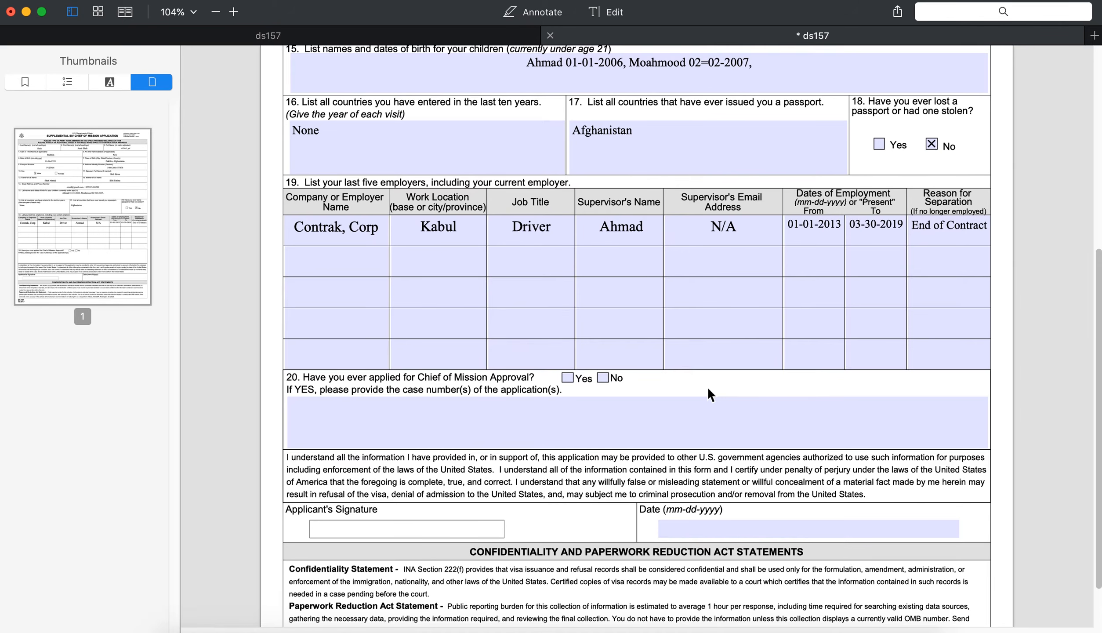
Step: Type the applicant's NVC case number into question 20's case-number field
left_click(512, 409)
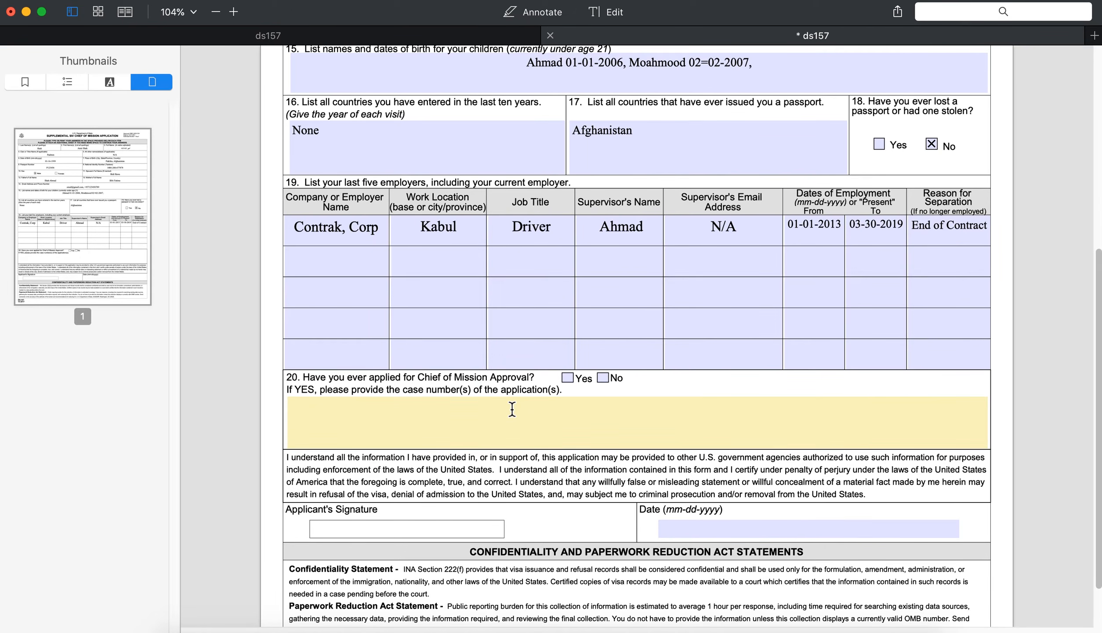
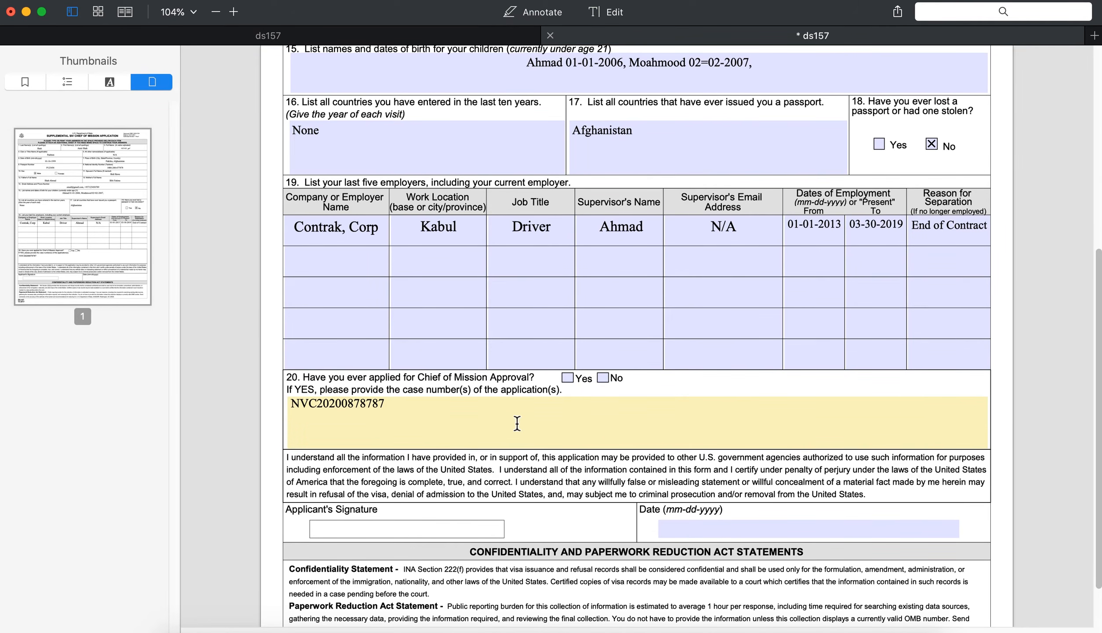
left_click(696, 527)
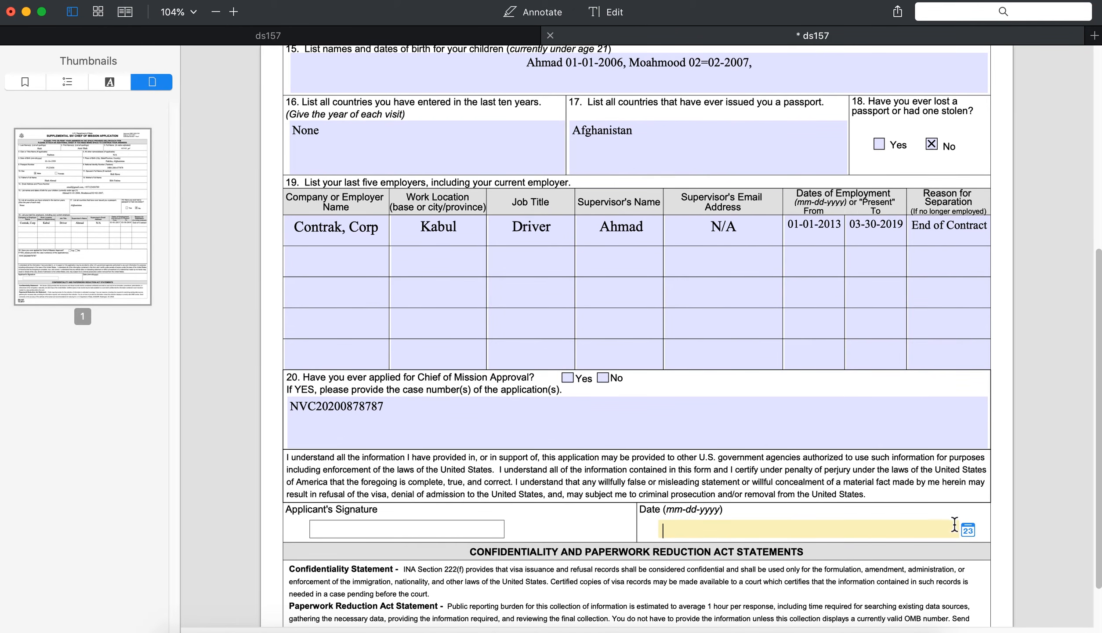
Step: Enter 12-12-2021 in the Date field beside the applicant's signature
left_click(717, 478)
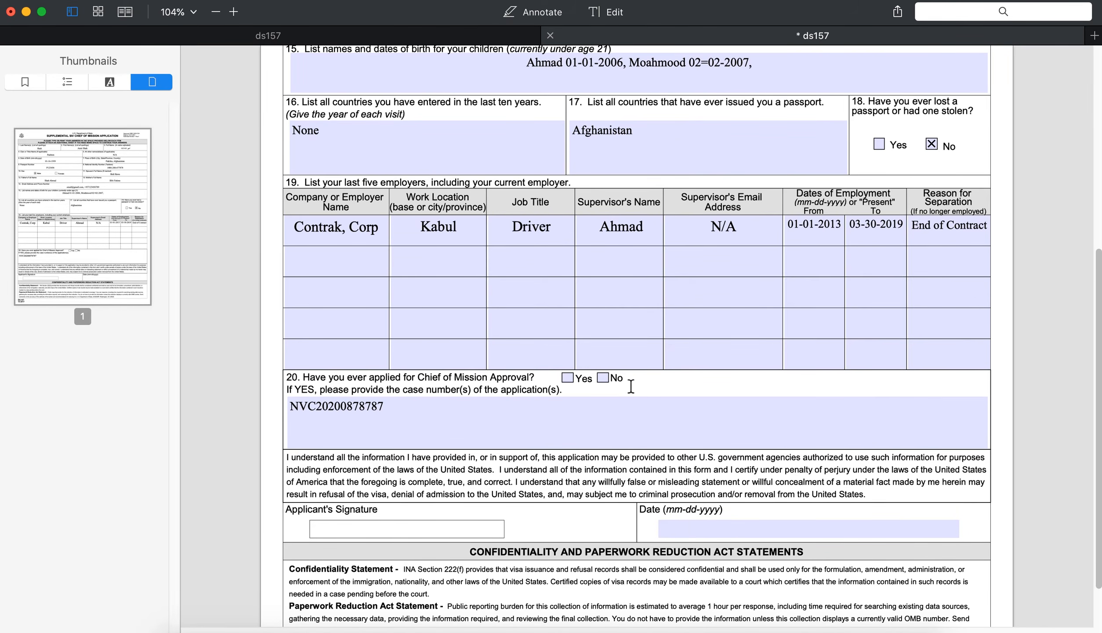
scroll(630, 386, "up", 10)
scroll(620, 407, "down", 12)
left_click(675, 468)
type("1")
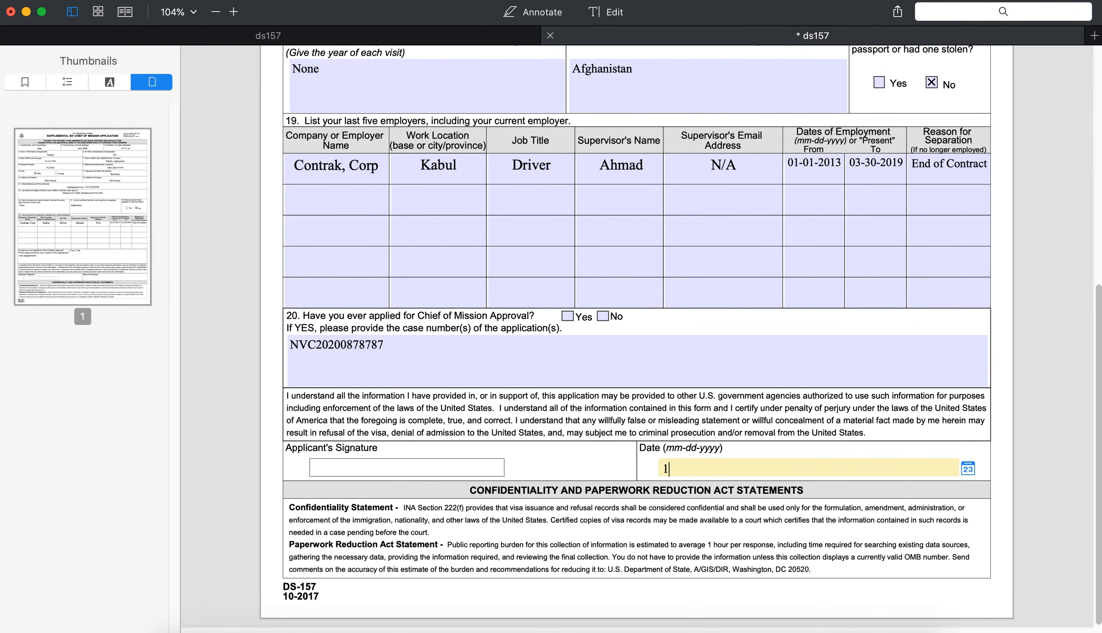
type("2-12-2021")
left_click(552, 539)
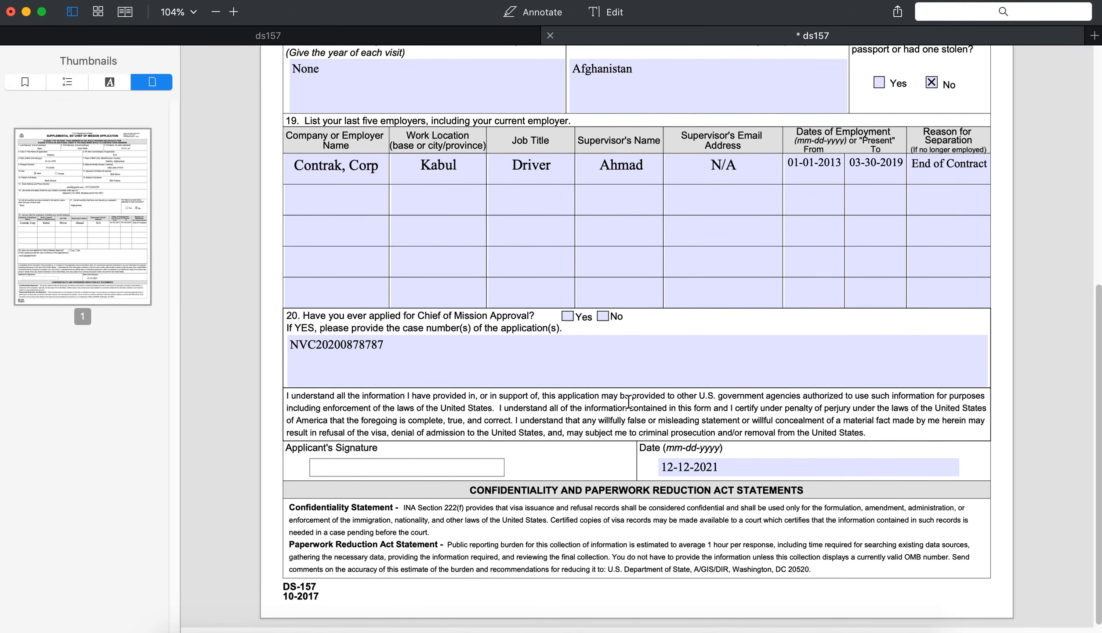
scroll(629, 401, "up", 10)
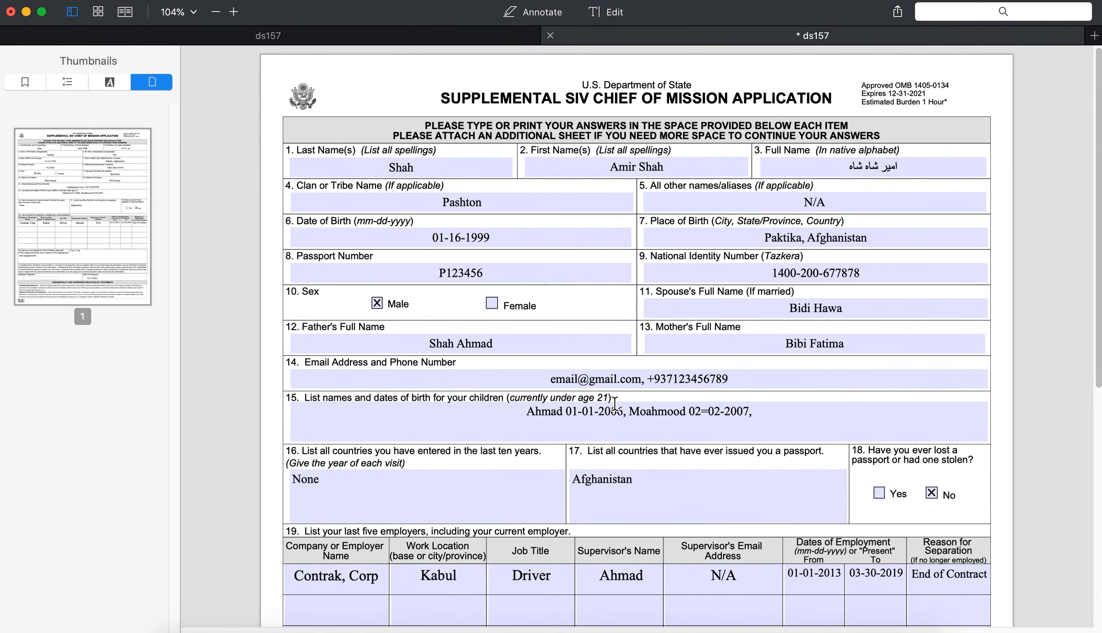
scroll(610, 418, "down", 10)
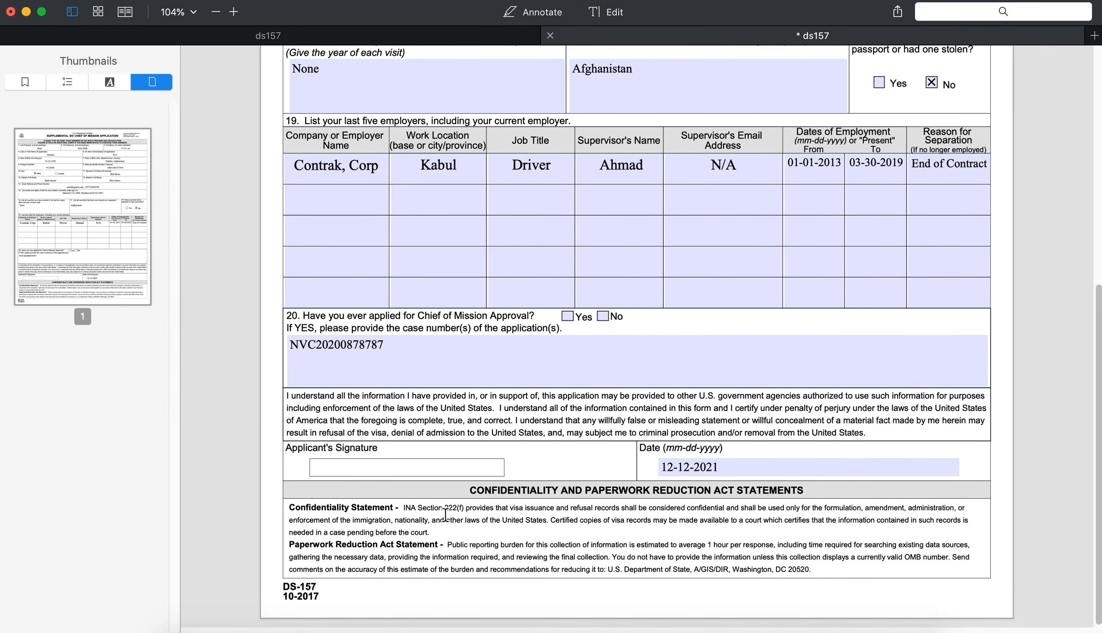
left_click(493, 410)
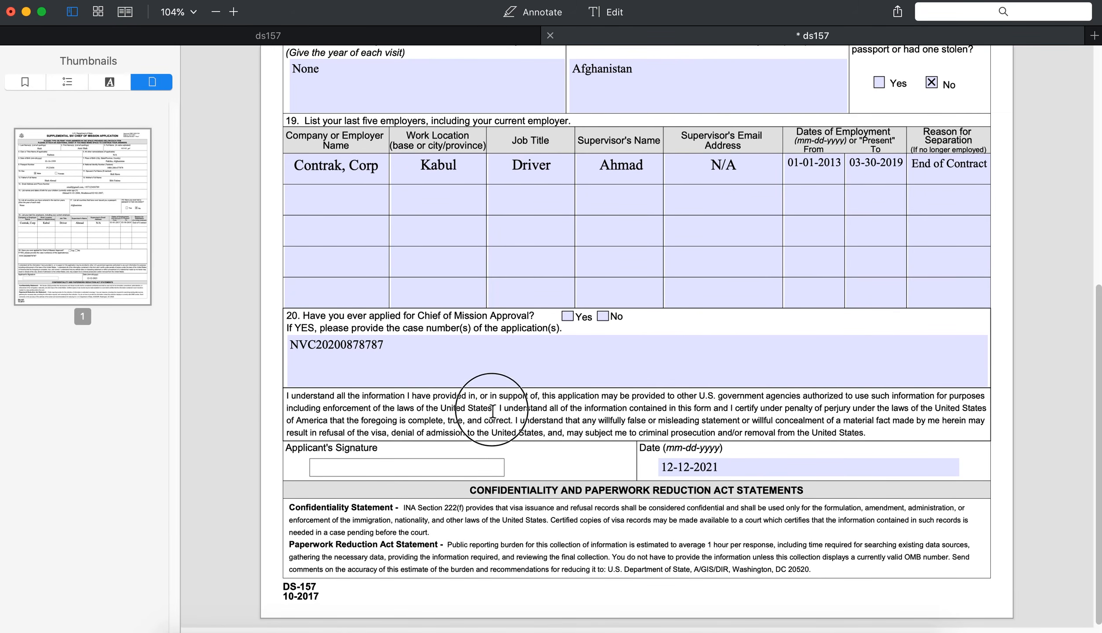
scroll(631, 449, "up", 10)
scroll(631, 449, "down", 10)
left_click_drag(576, 522, 575, 521)
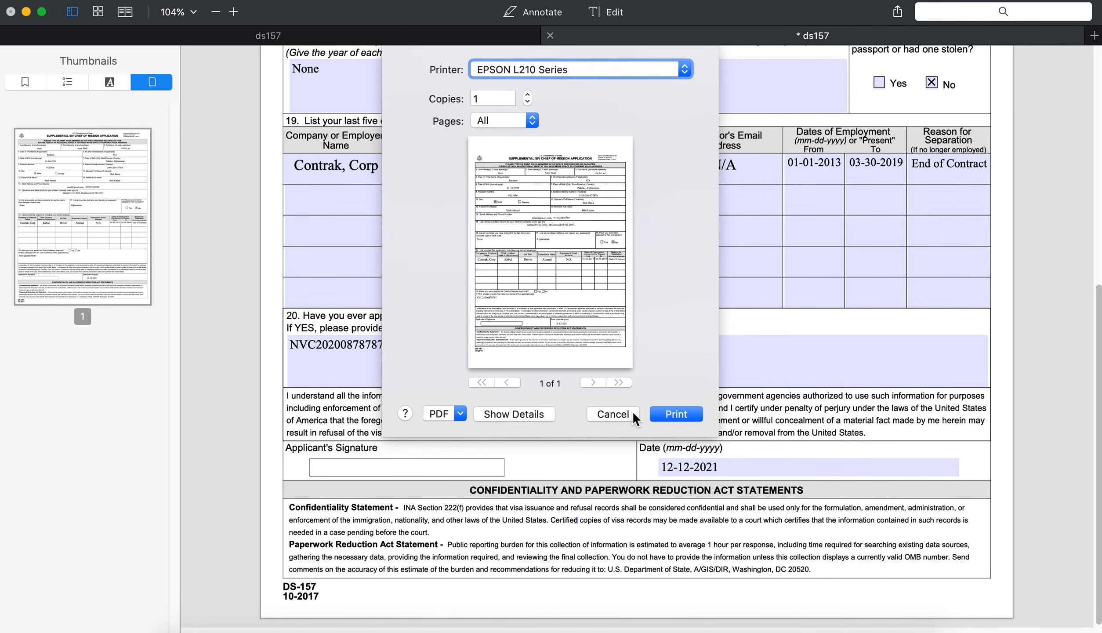
left_click(613, 413)
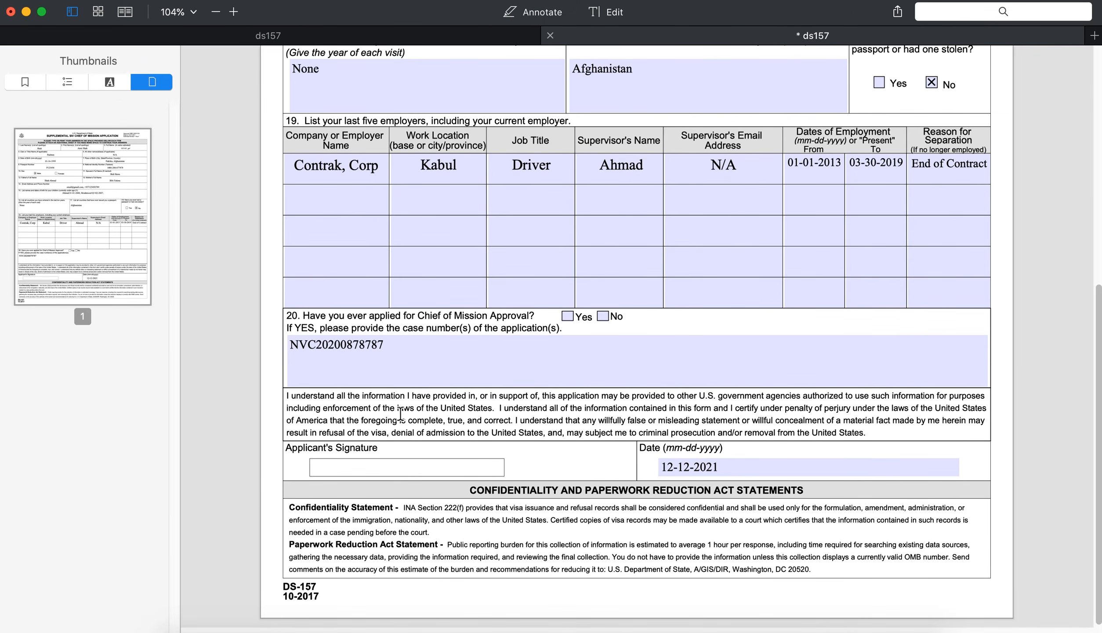
scroll(589, 463, "up", 10)
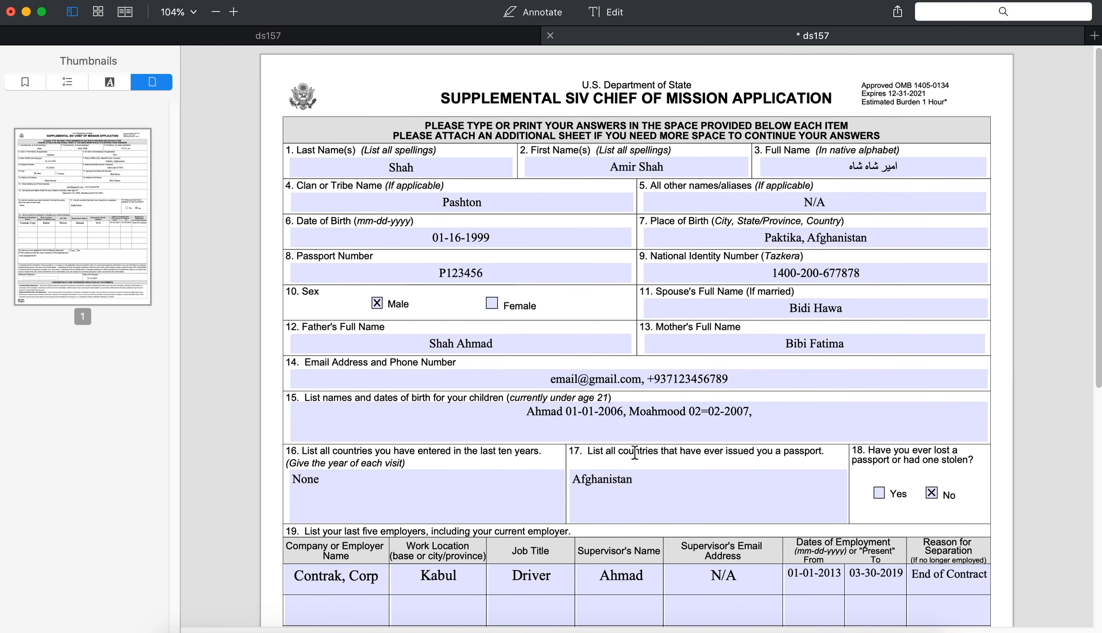
scroll(634, 452, "down", 10)
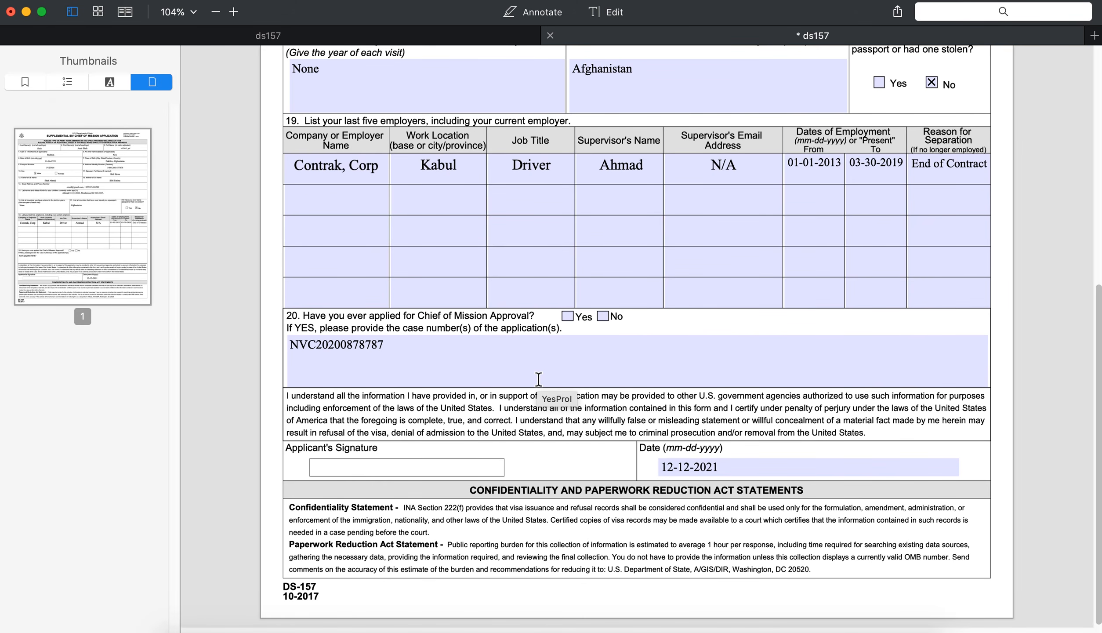
scroll(682, 288, "up", 10)
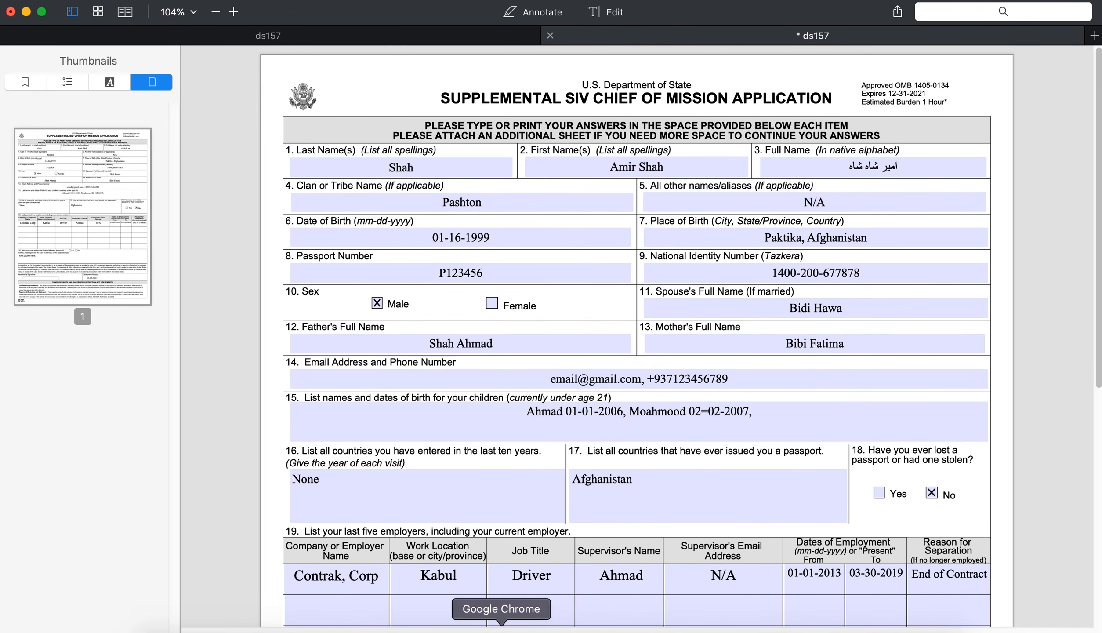
Step: Bring the DS-0157 Chrome window forward and show the SHAHtech YouTube channel tab
right_click(502, 628)
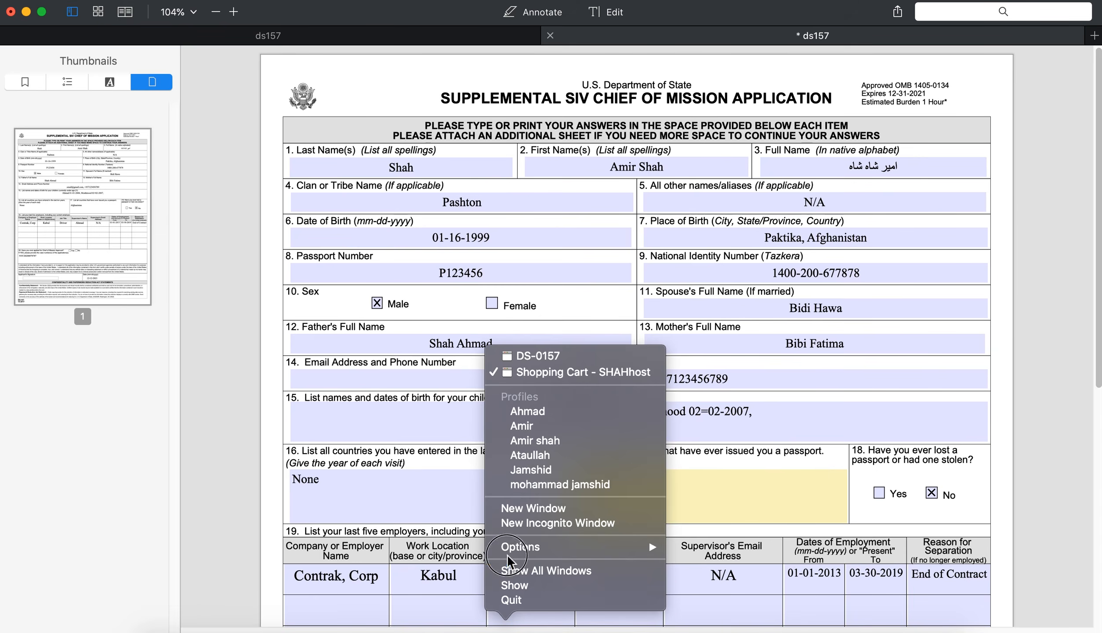
left_click(518, 360)
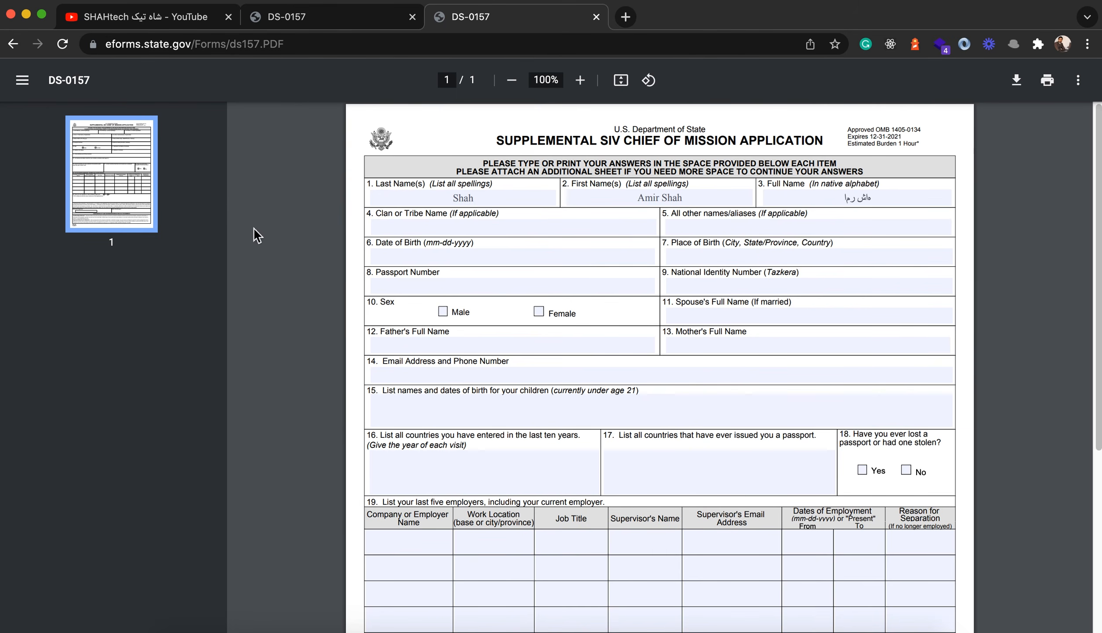
left_click(156, 20)
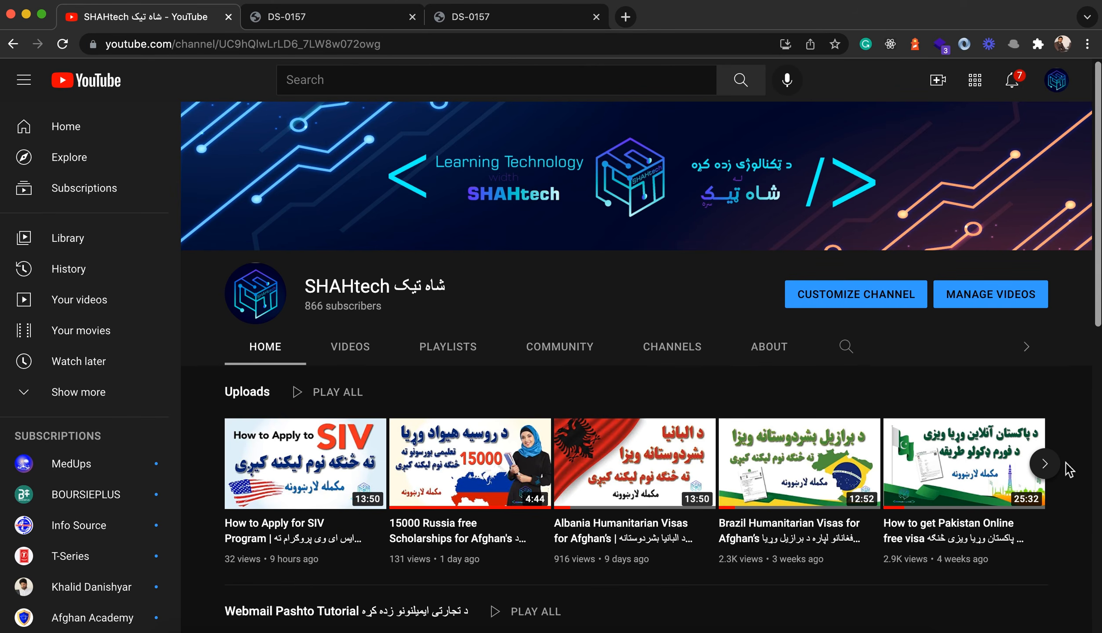
left_click(1045, 467)
left_click(1045, 466)
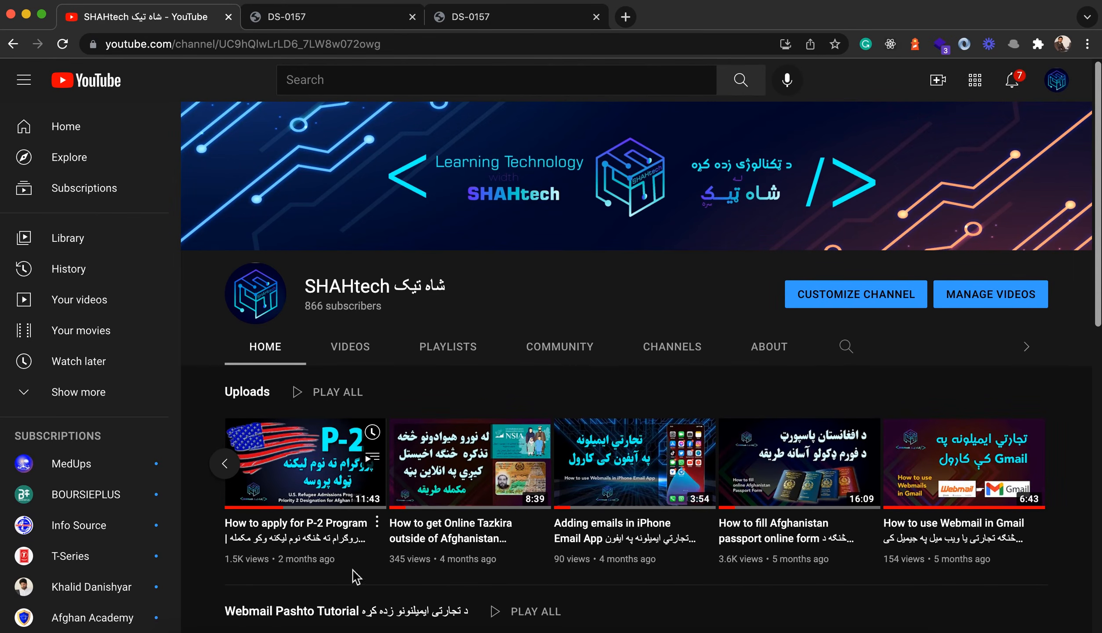
left_click(226, 462)
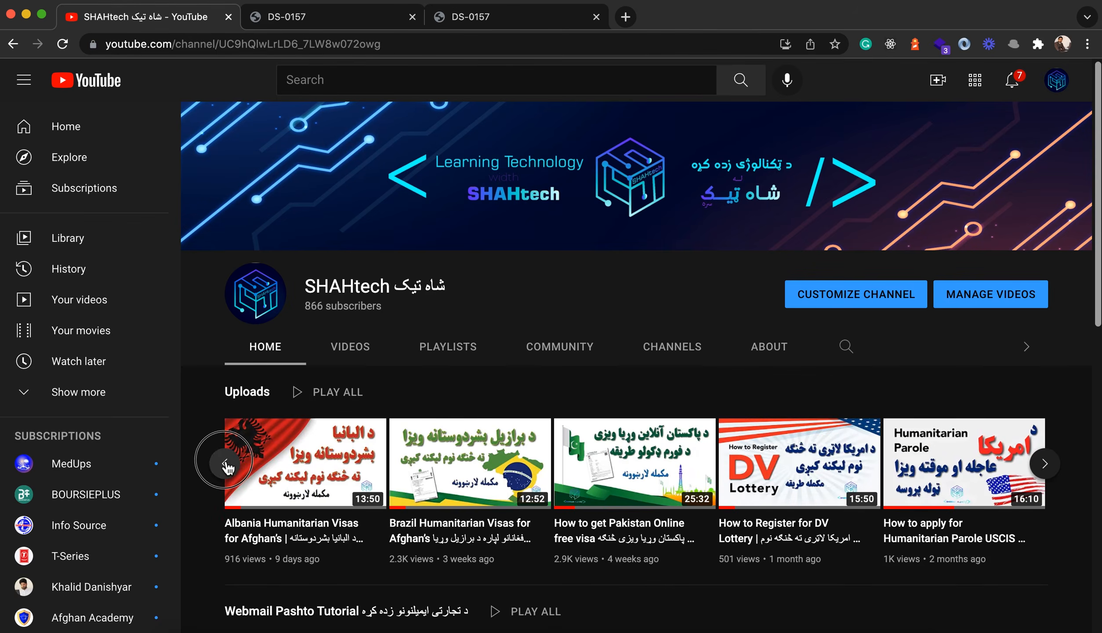
left_click(226, 462)
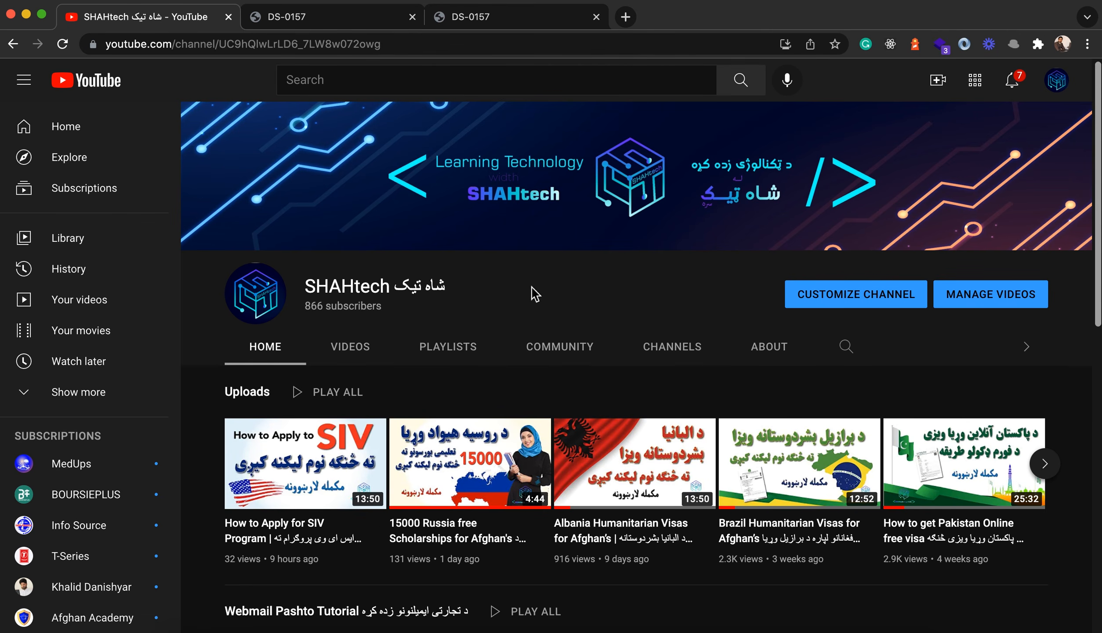
scroll(600, 373, "down", 10)
scroll(600, 374, "down", 1)
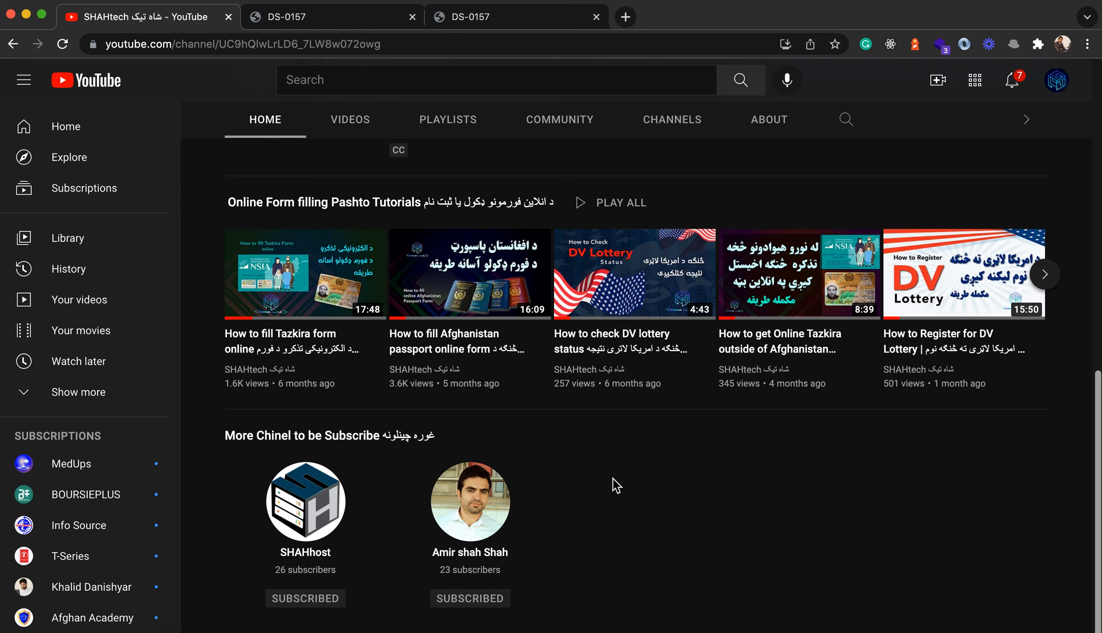
scroll(613, 481, "up", 10)
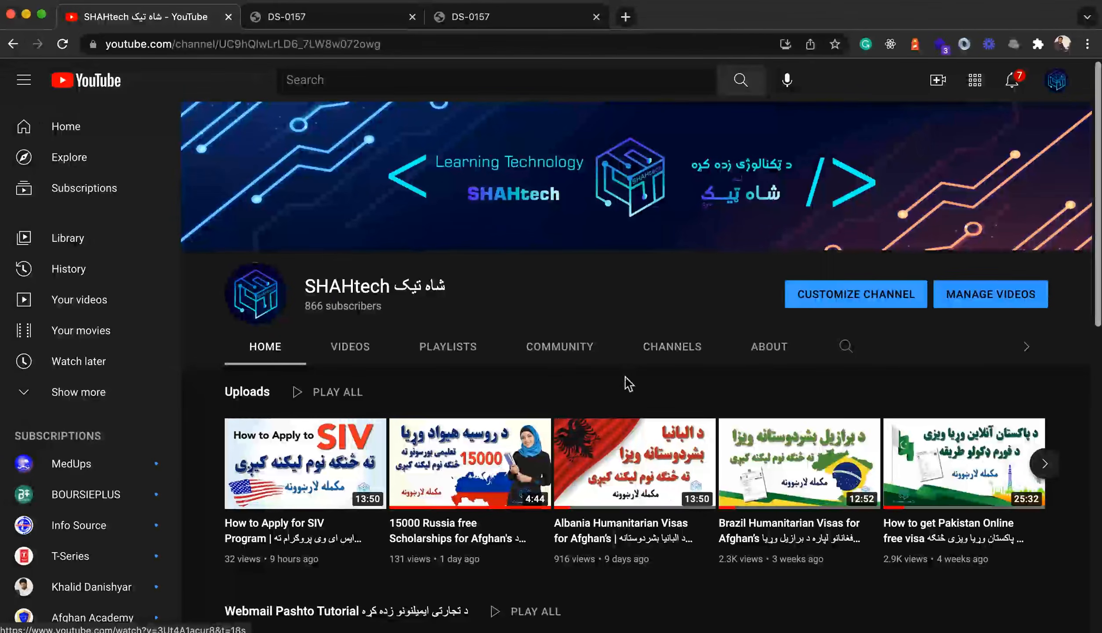